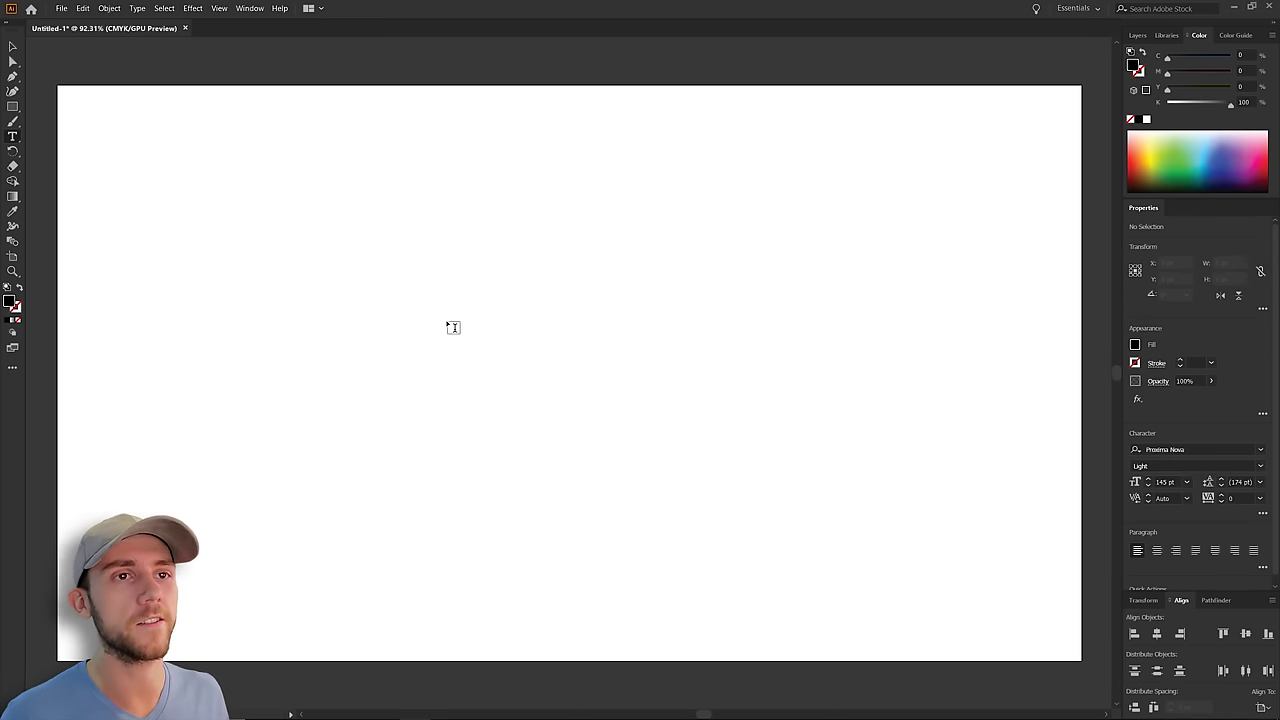
# - Type the word PNUT as a text object on the Illustrator artboard
pyautogui.click(447, 320)
pyautogui.write('PNUT')
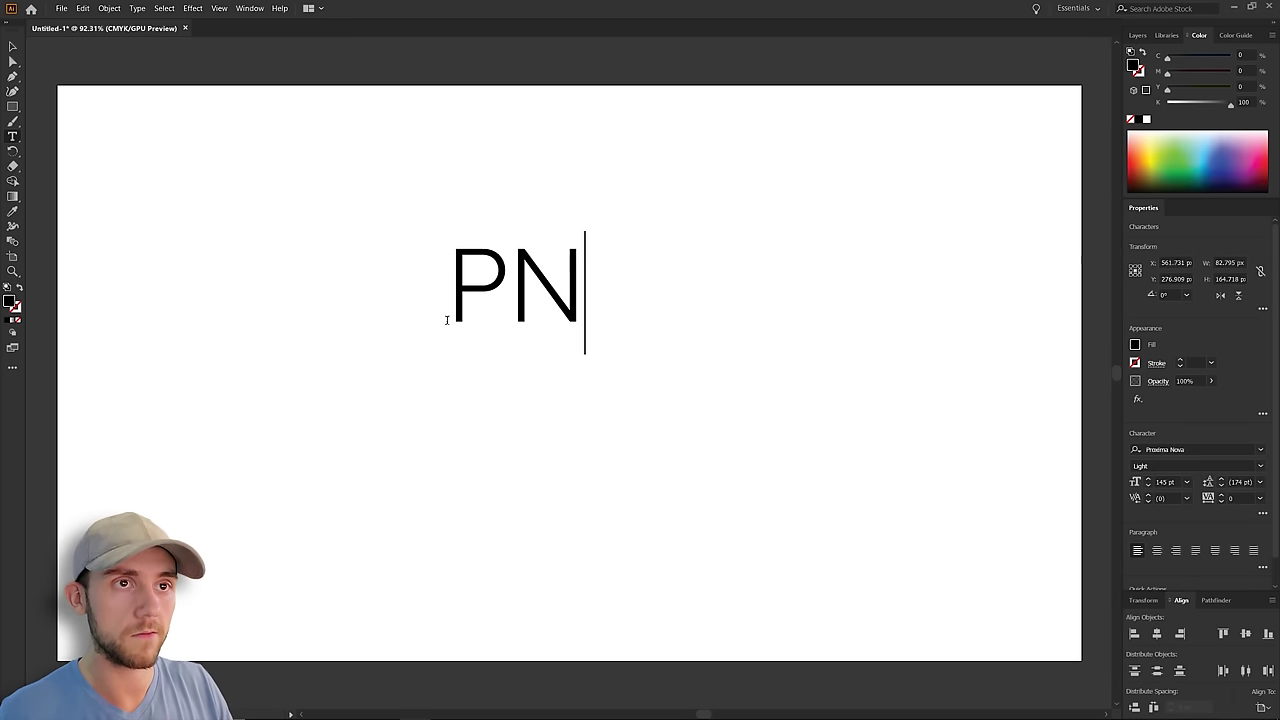
pyautogui.press('Escape')
pyautogui.click(767, 358)
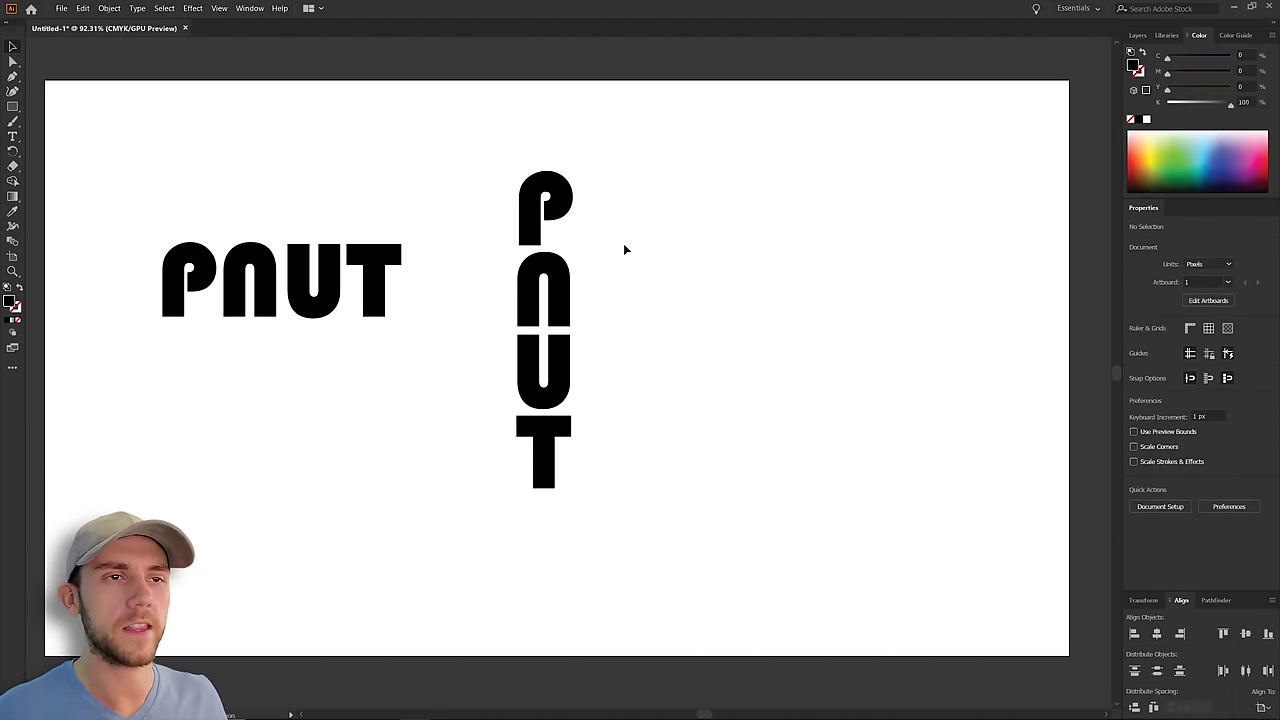
# - Select the vertical PNUT and convert its letters to outlines
pyautogui.moveTo(623, 249); pyautogui.dragTo(451, 414)
pyautogui.click(656, 275)
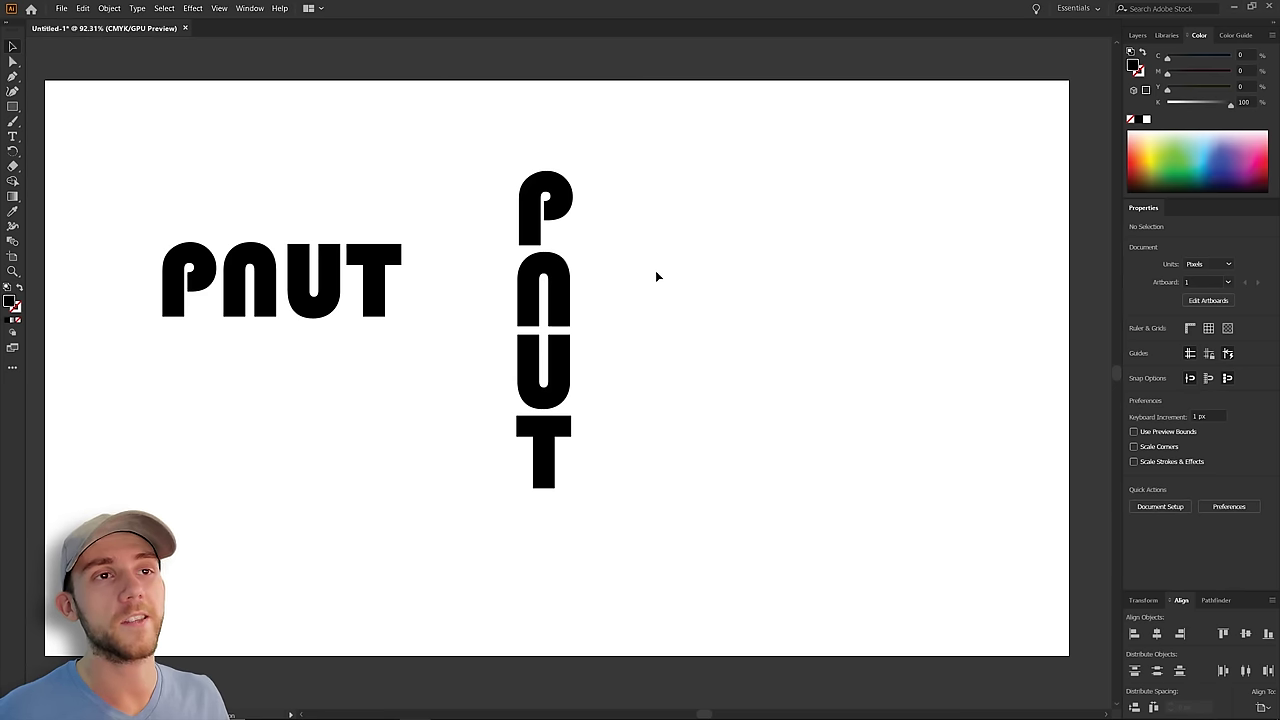
pyautogui.moveTo(490, 142); pyautogui.dragTo(608, 540)
pyautogui.click(671, 422)
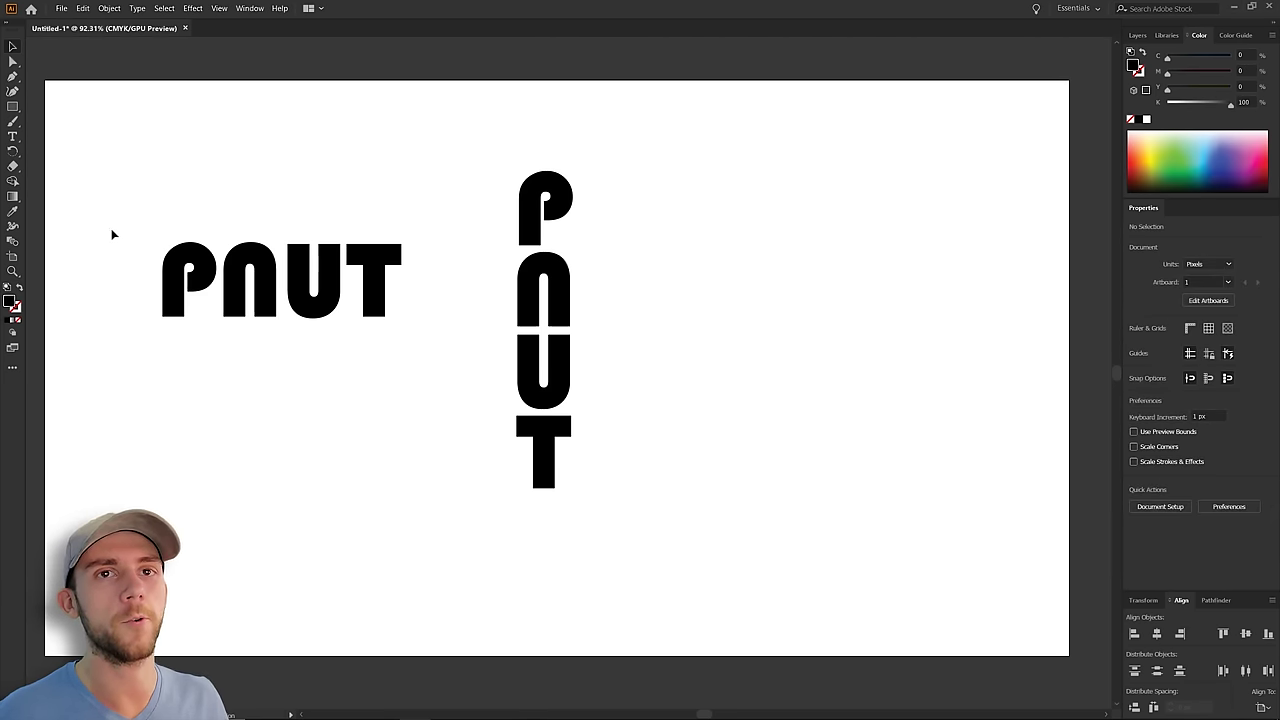
pyautogui.moveTo(111, 230); pyautogui.dragTo(474, 368)
pyautogui.moveTo(614, 282); pyautogui.dragTo(628, 349)
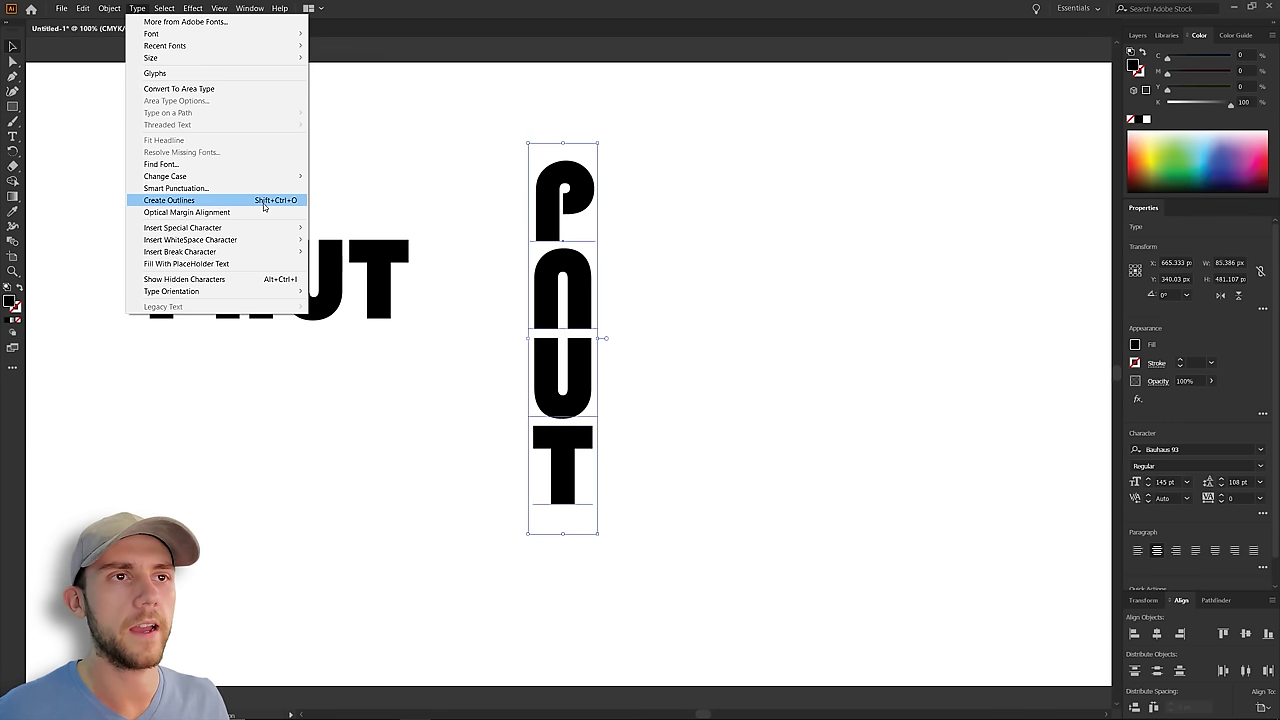
pyautogui.click(266, 206)
pyautogui.click(763, 354)
# - Slant the N's bottom edges and the U's top edges inward toward each other
pyautogui.click(368, 500)
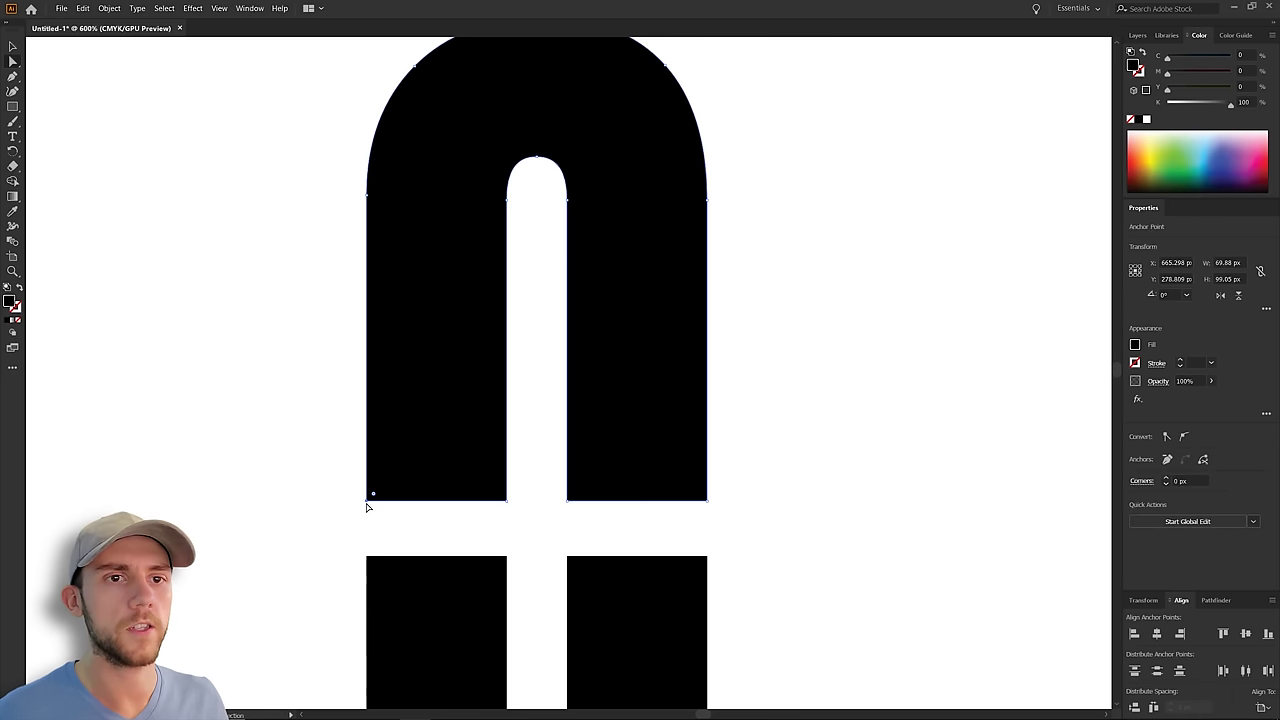
pyautogui.moveTo(367, 507); pyautogui.dragTo(396, 511)
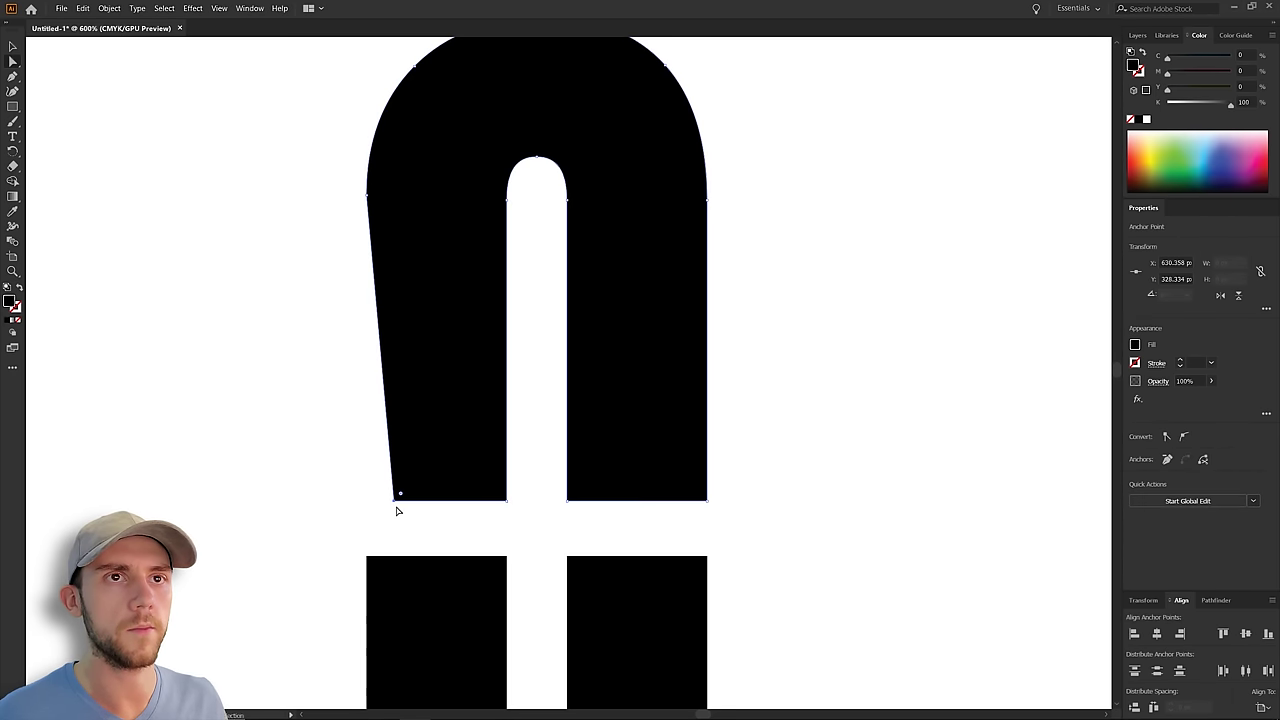
pyautogui.moveTo(707, 500); pyautogui.dragTo(682, 500)
pyautogui.scroll(-3, 520, 420)
pyautogui.moveTo(359, 321); pyautogui.dragTo(391, 323)
pyautogui.moveTo(699, 321); pyautogui.dragTo(677, 323)
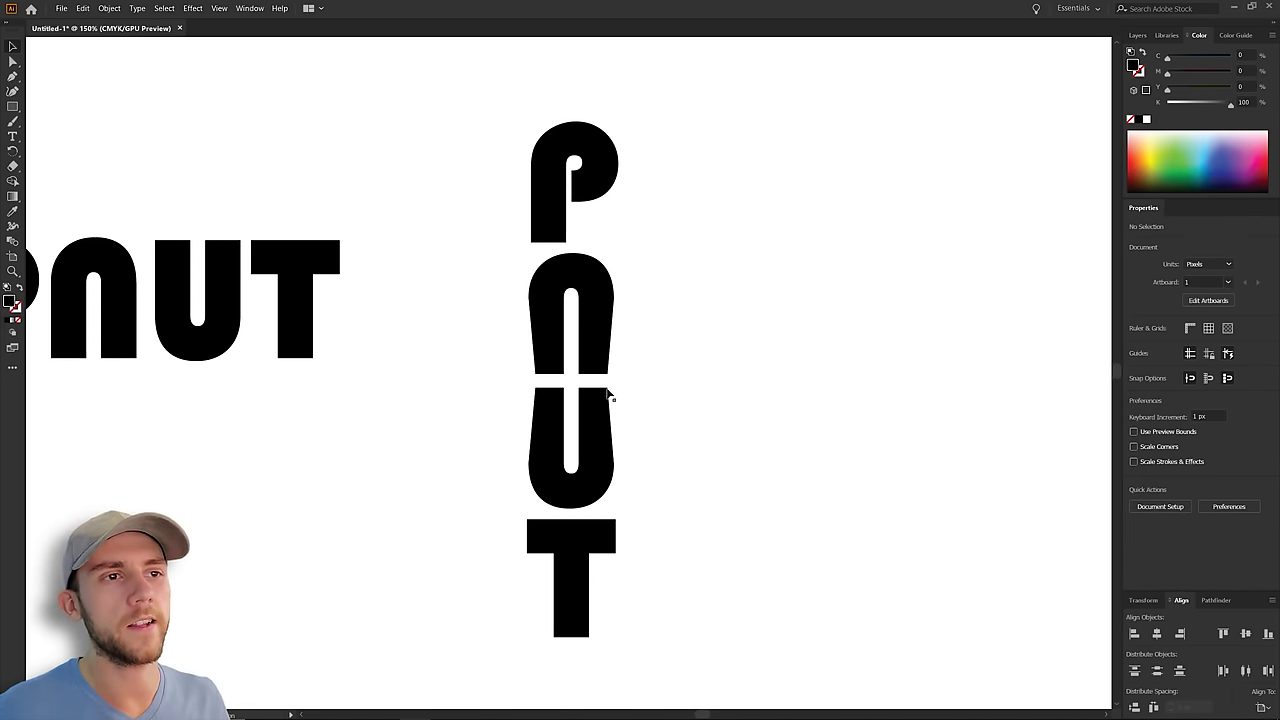
# - Curve the T's top edge into a slight central peak and reshape the P's counter and bowl
pyautogui.click(584, 577)
pyautogui.scroll(4, 584, 577)
pyautogui.scroll(-3, 700, 466)
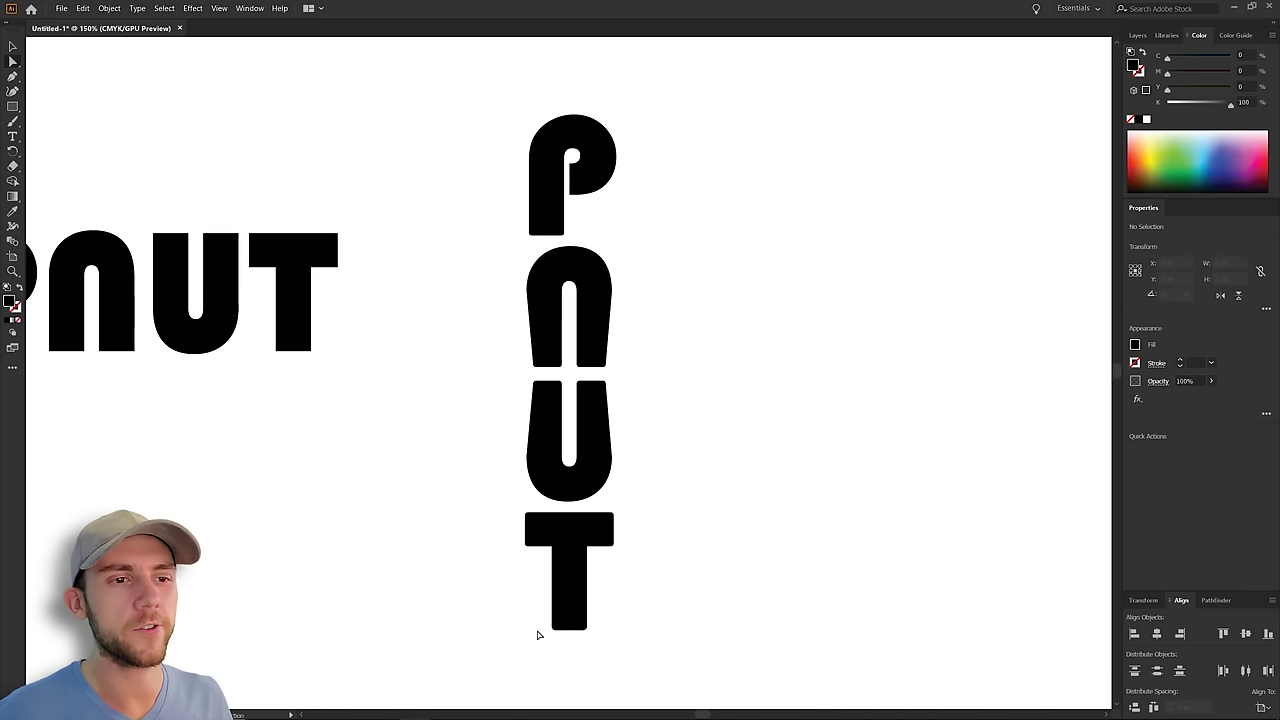
pyautogui.scroll(5, 570, 512)
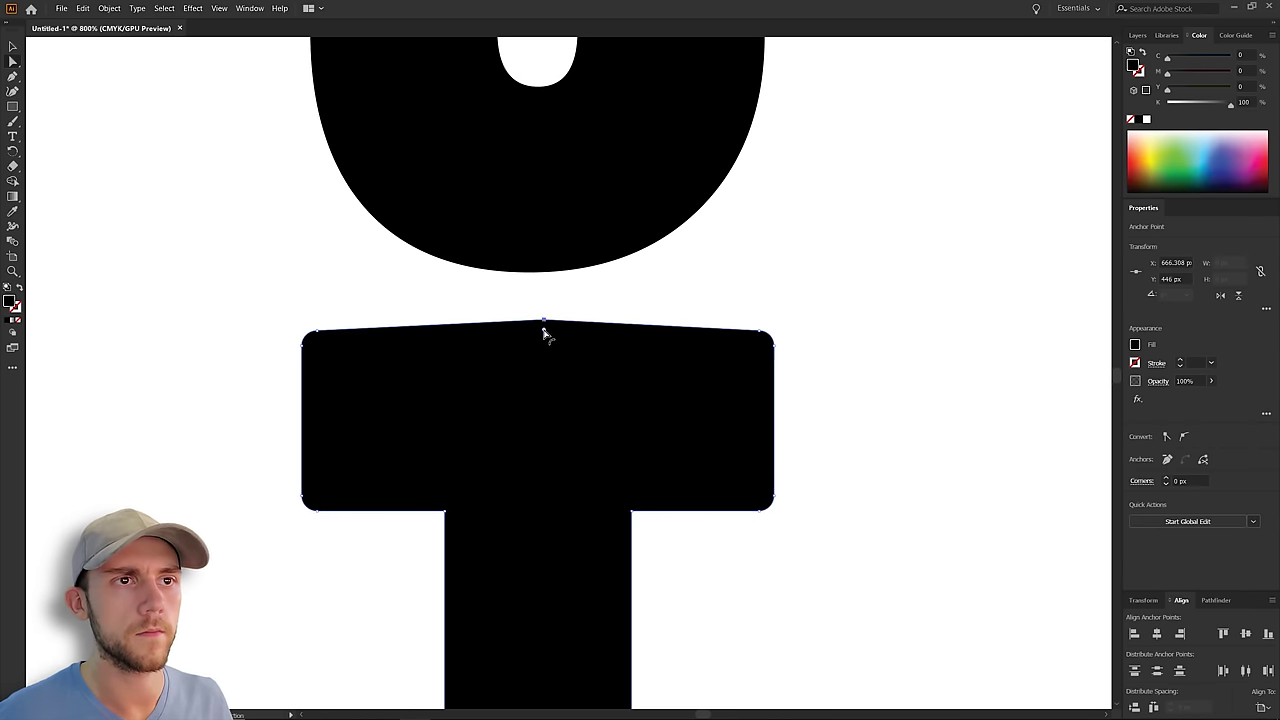
pyautogui.scroll(-5, 553, 436)
pyautogui.moveTo(563, 543); pyautogui.dragTo(630, 548)
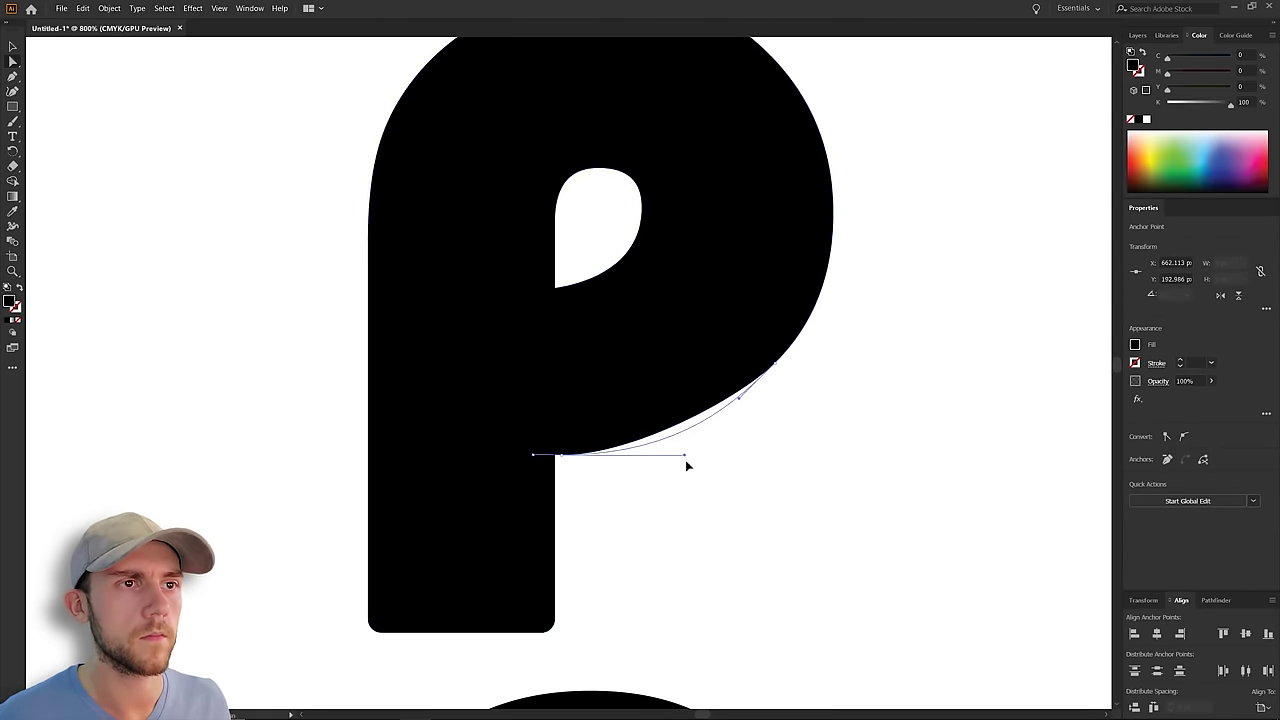
pyautogui.moveTo(686, 463); pyautogui.dragTo(744, 419)
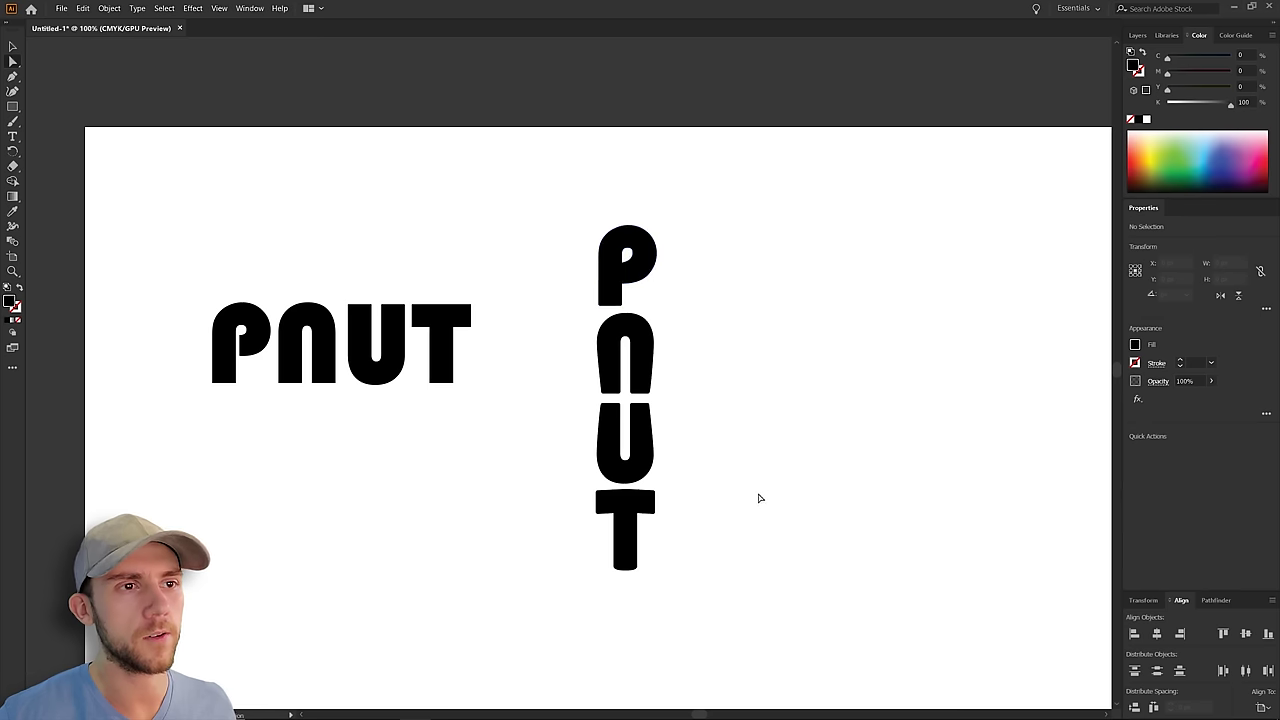
pyautogui.scroll(6, 625, 545)
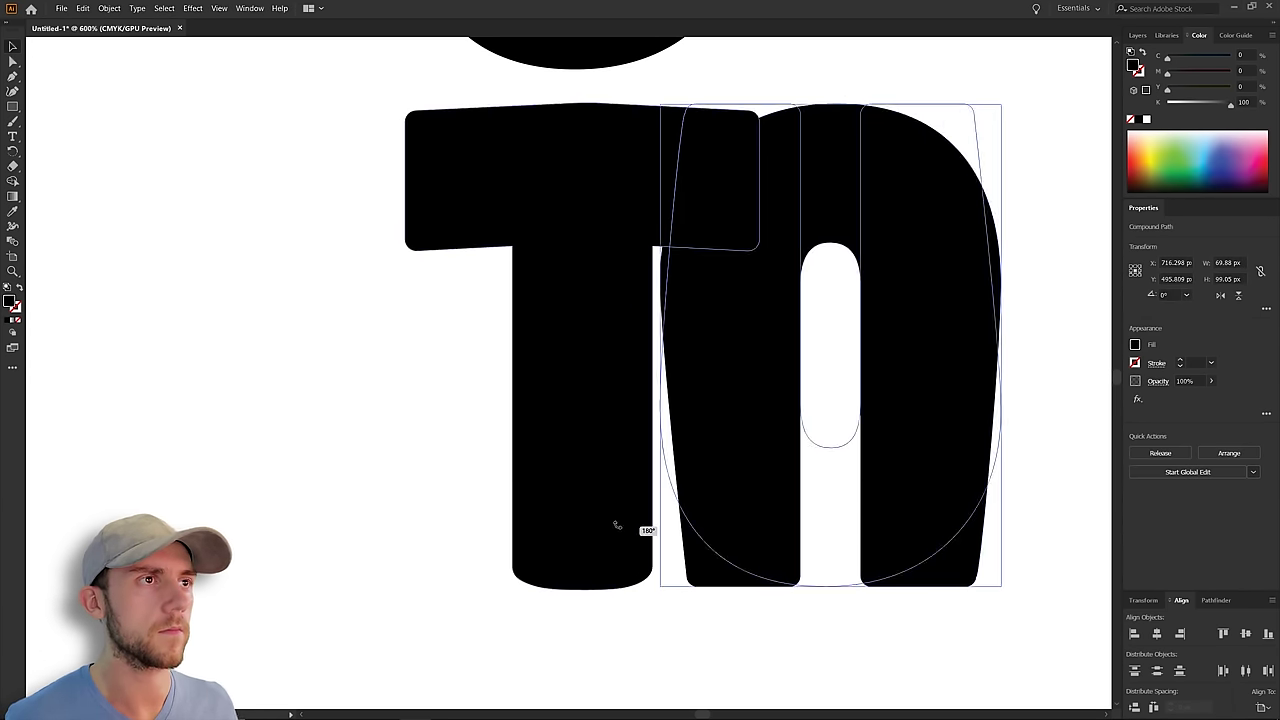
# - Curve the bottom of the P's stem with direct anchor editing
pyautogui.click(744, 520)
pyautogui.scroll(-4, 629, 586)
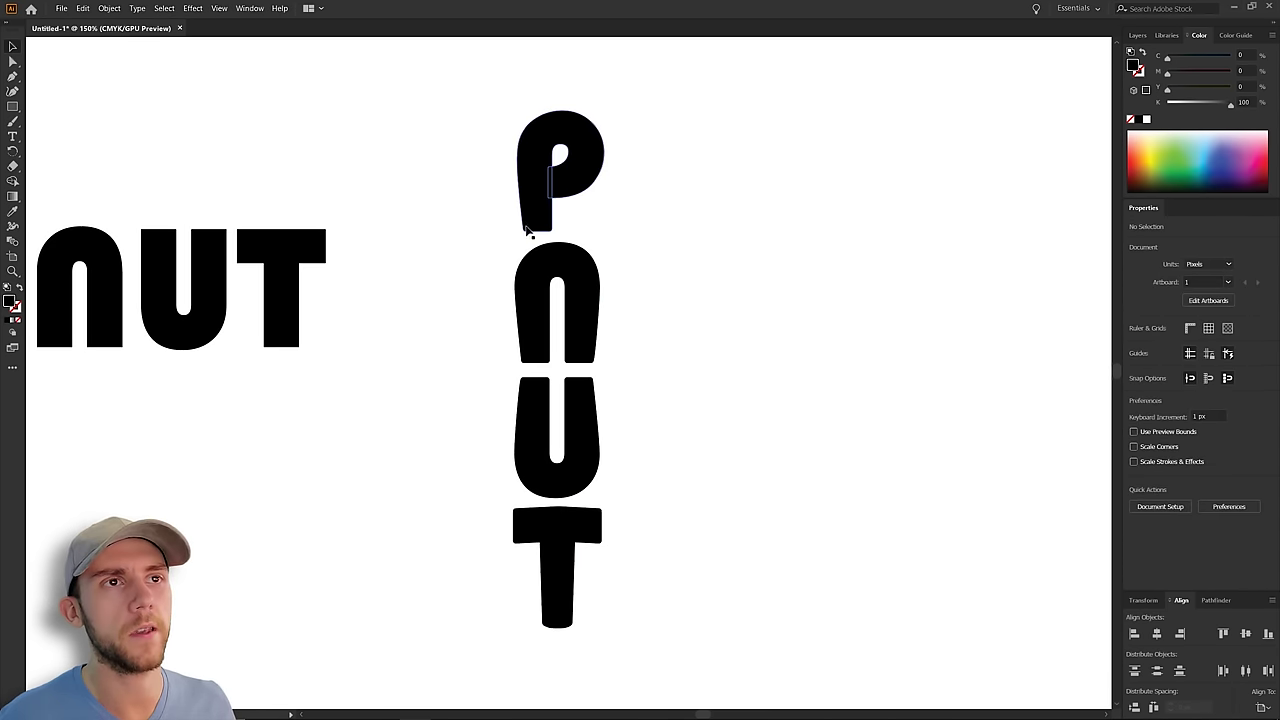
pyautogui.scroll(7, 540, 225)
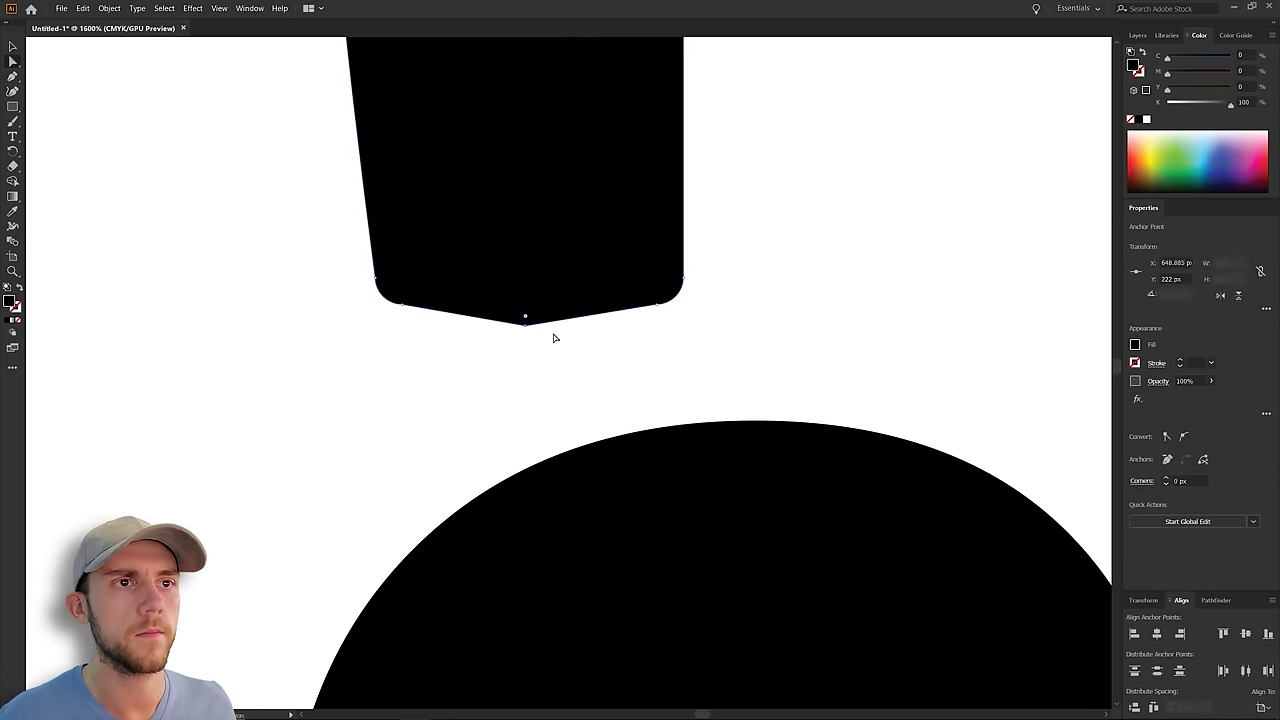
pyautogui.press('a')
pyautogui.moveTo(409, 310); pyautogui.dragTo(405, 317)
pyautogui.scroll(-7, 405, 317)
# - Curve the top and side edges of the T's crossbar
pyautogui.moveTo(443, 94); pyautogui.dragTo(623, 480)
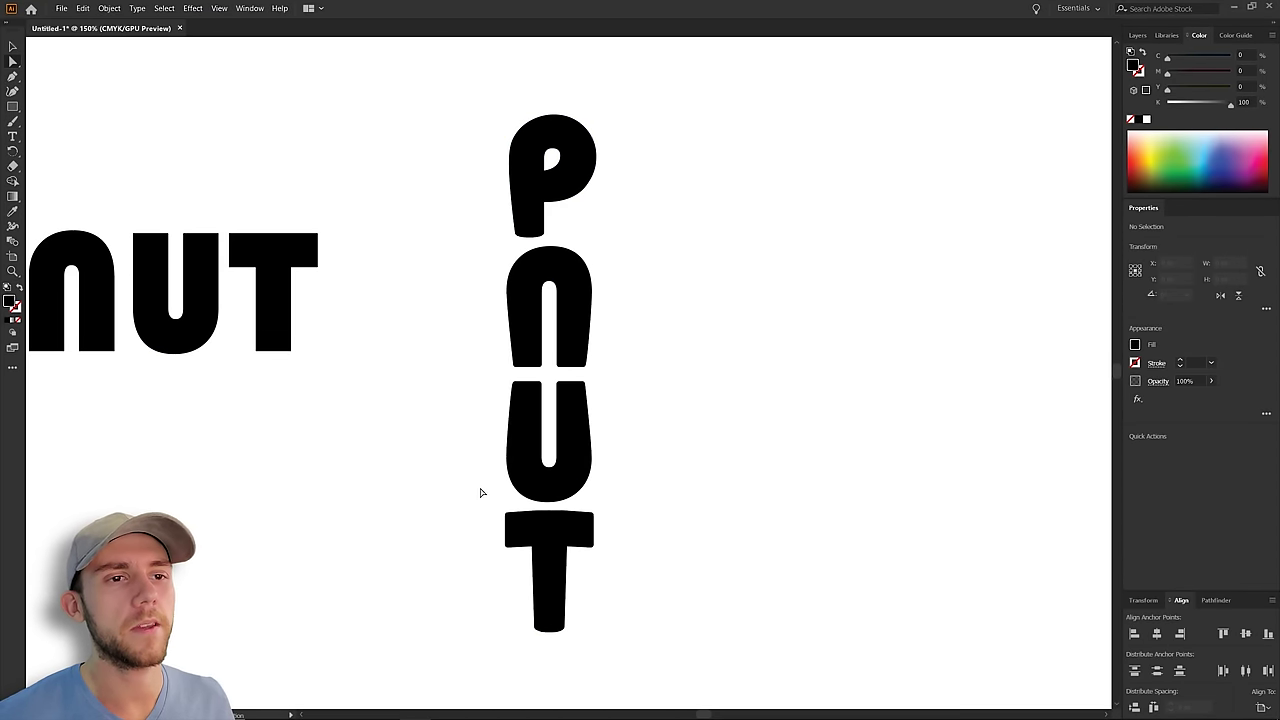
pyautogui.scroll(6, 494, 563)
pyautogui.hscroll(3, 600, 330)
pyautogui.moveTo(960, 325); pyautogui.dragTo(963, 331)
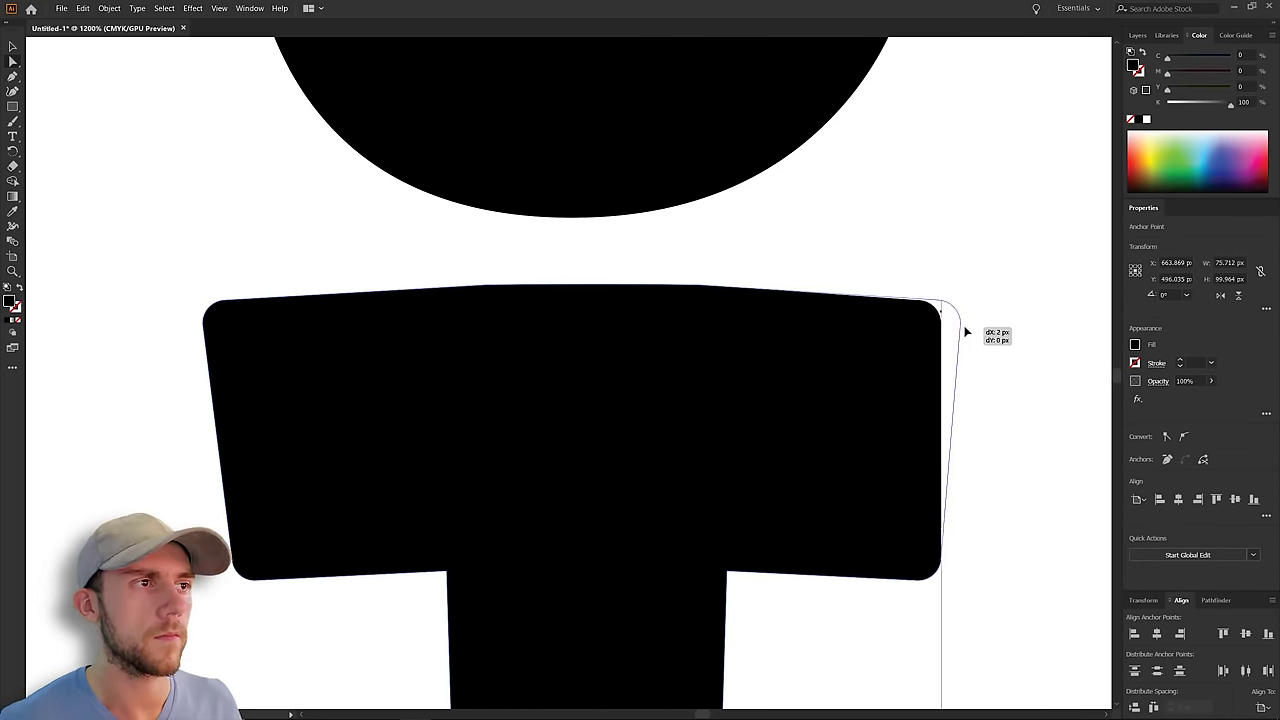
pyautogui.moveTo(231, 555); pyautogui.dragTo(234, 563)
pyautogui.moveTo(943, 557); pyautogui.dragTo(946, 568)
pyautogui.hotkey('ctrl', '0')
pyautogui.click(709, 526)
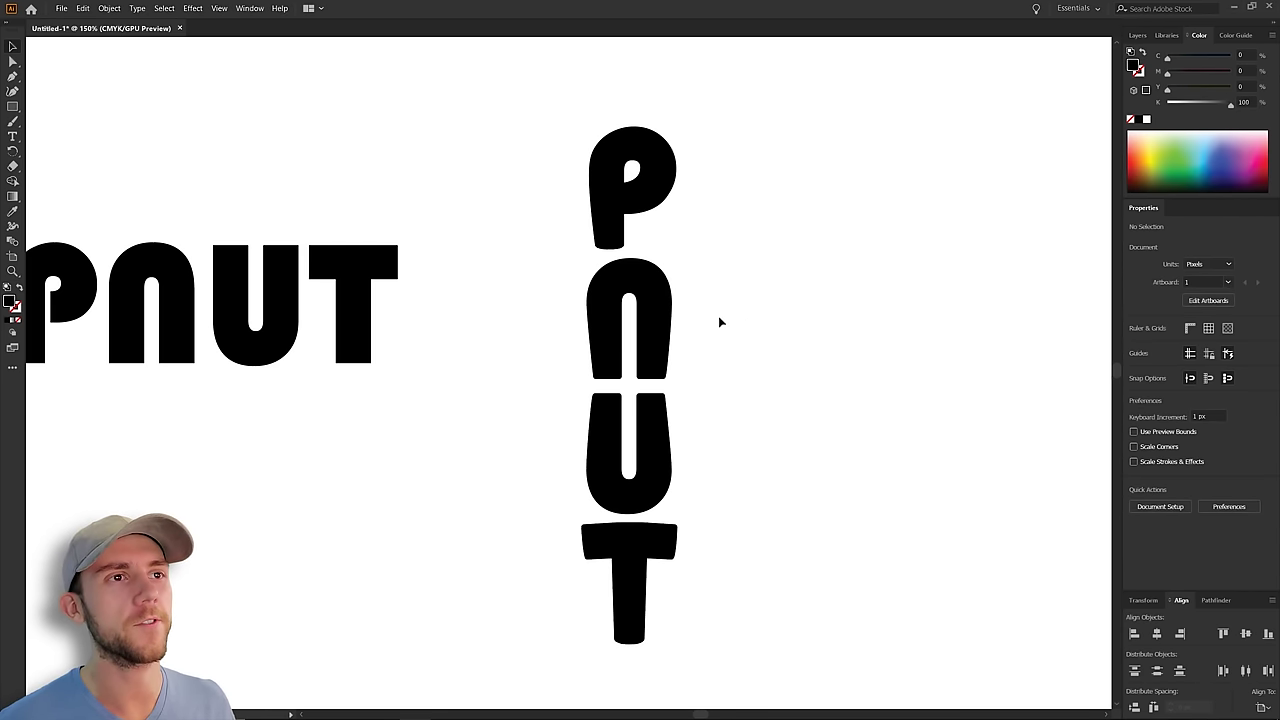
# - Select the horizontal PNUT letters and start dragging them into a vertical stack
pyautogui.scroll(1, 551, 385)
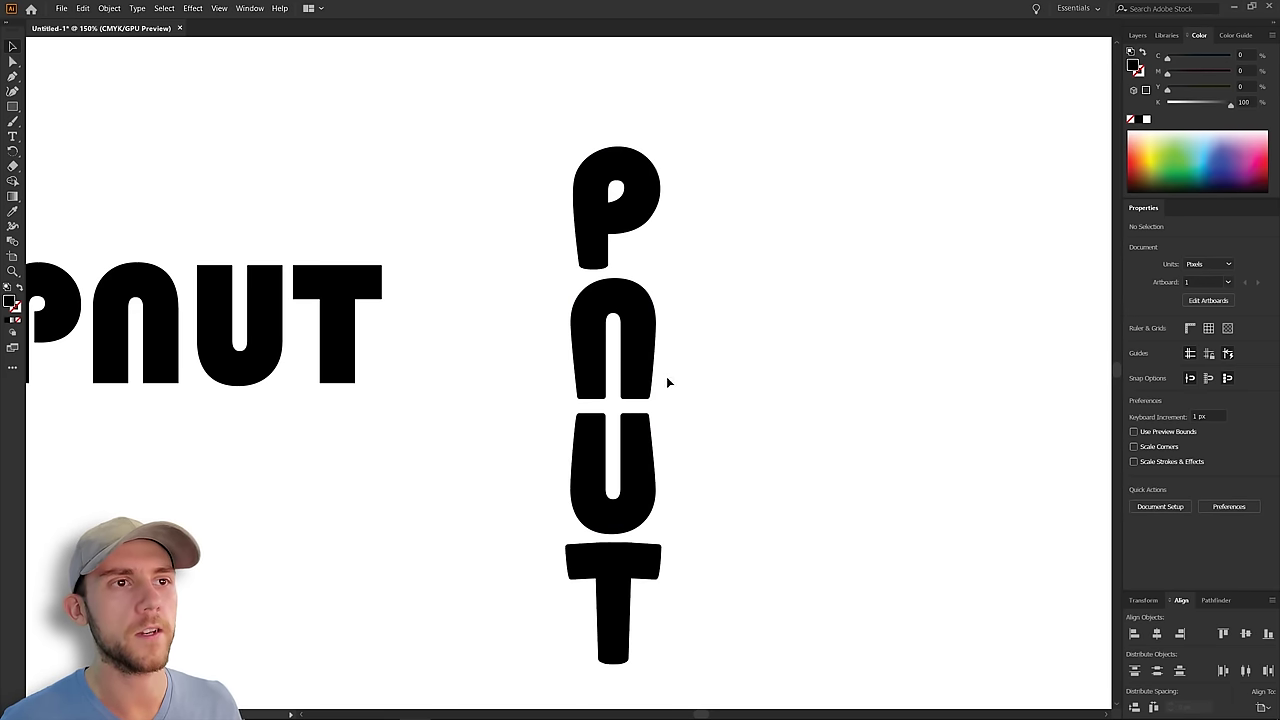
pyautogui.moveTo(688, 299); pyautogui.dragTo(777, 346)
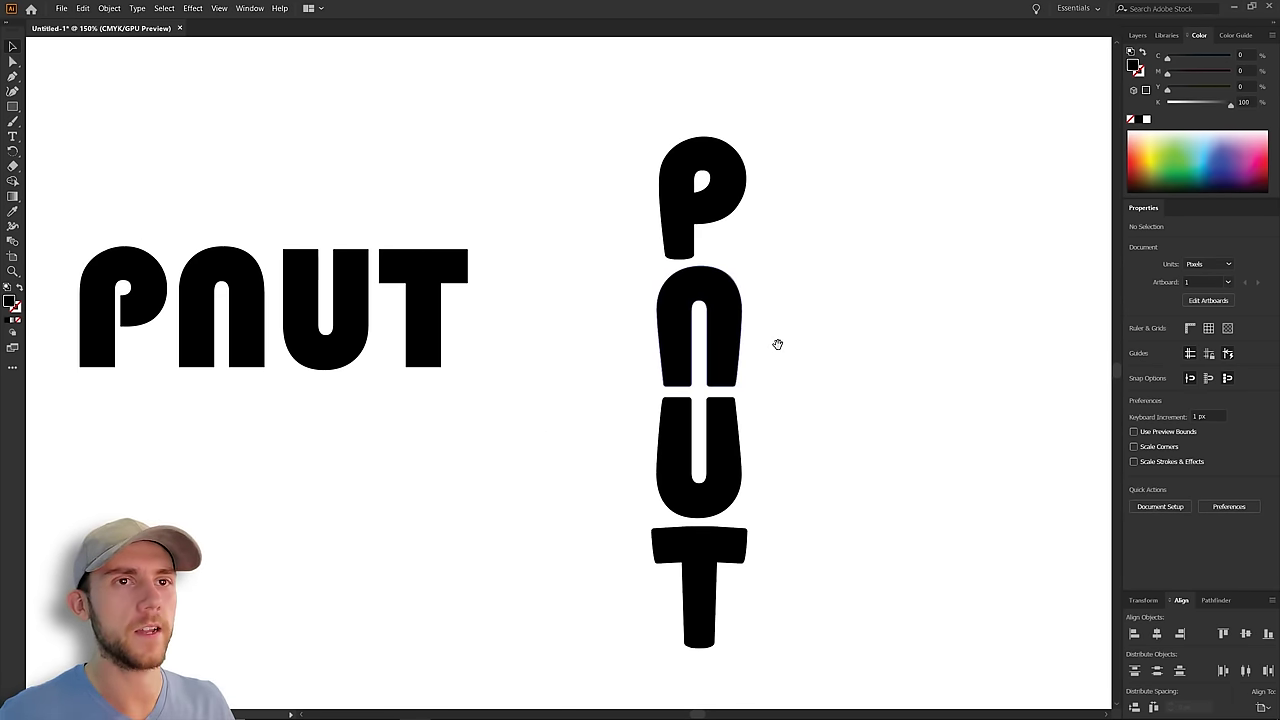
pyautogui.click(420, 338)
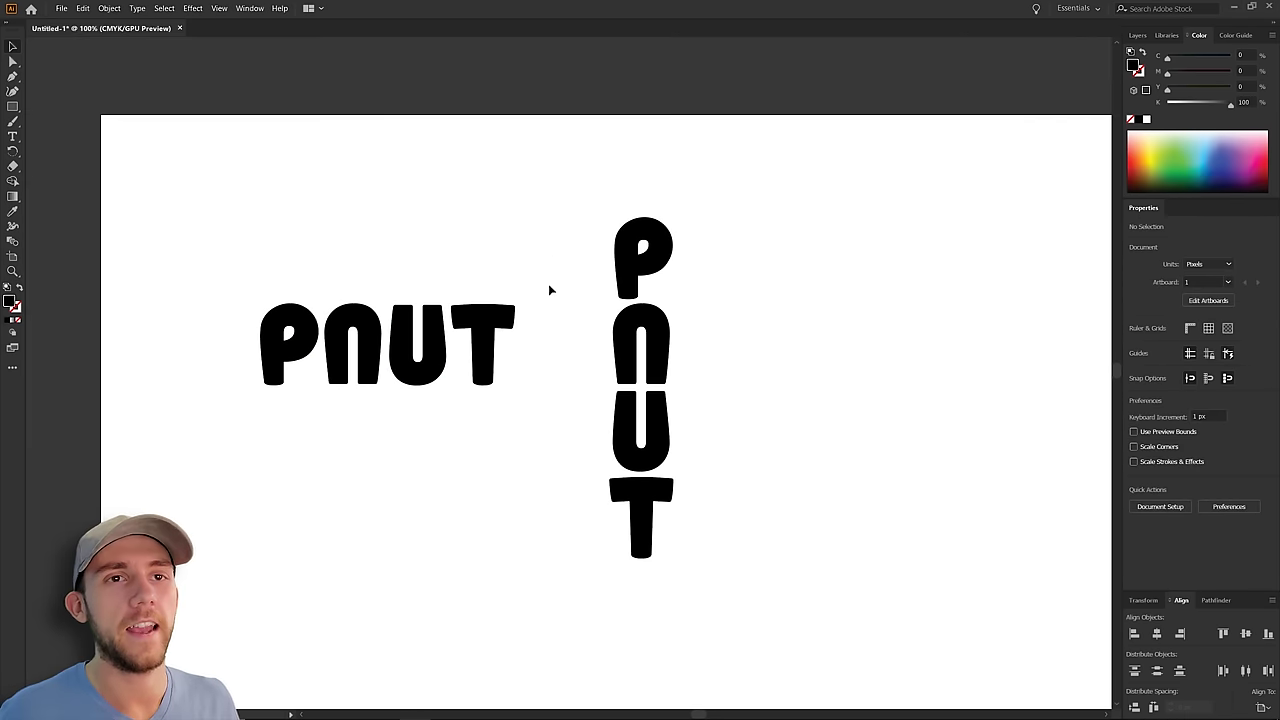
pyautogui.moveTo(553, 261); pyautogui.dragTo(544, 296)
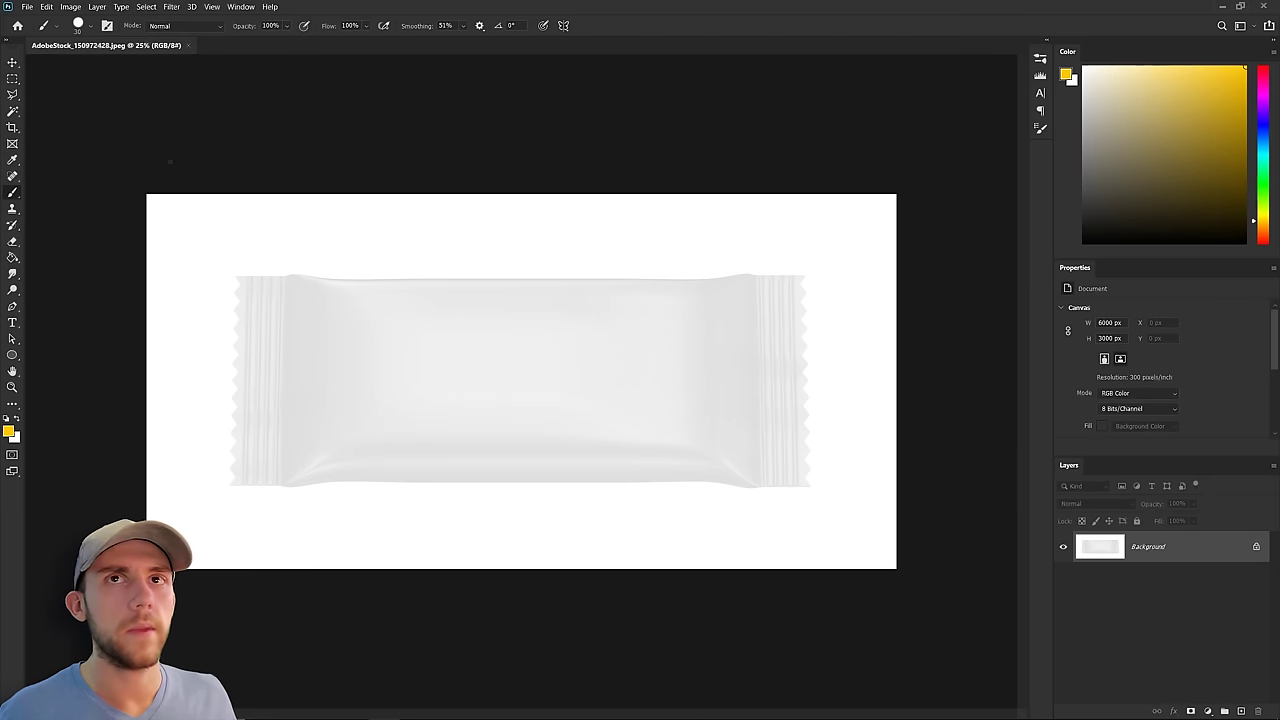
# - Rotate the canvas 90° clockwise to portrait and paste the vertical PNUT logo onto the wrapper
pyautogui.click(70, 7)
pyautogui.moveTo(120, 116)
pyautogui.click(262, 131)
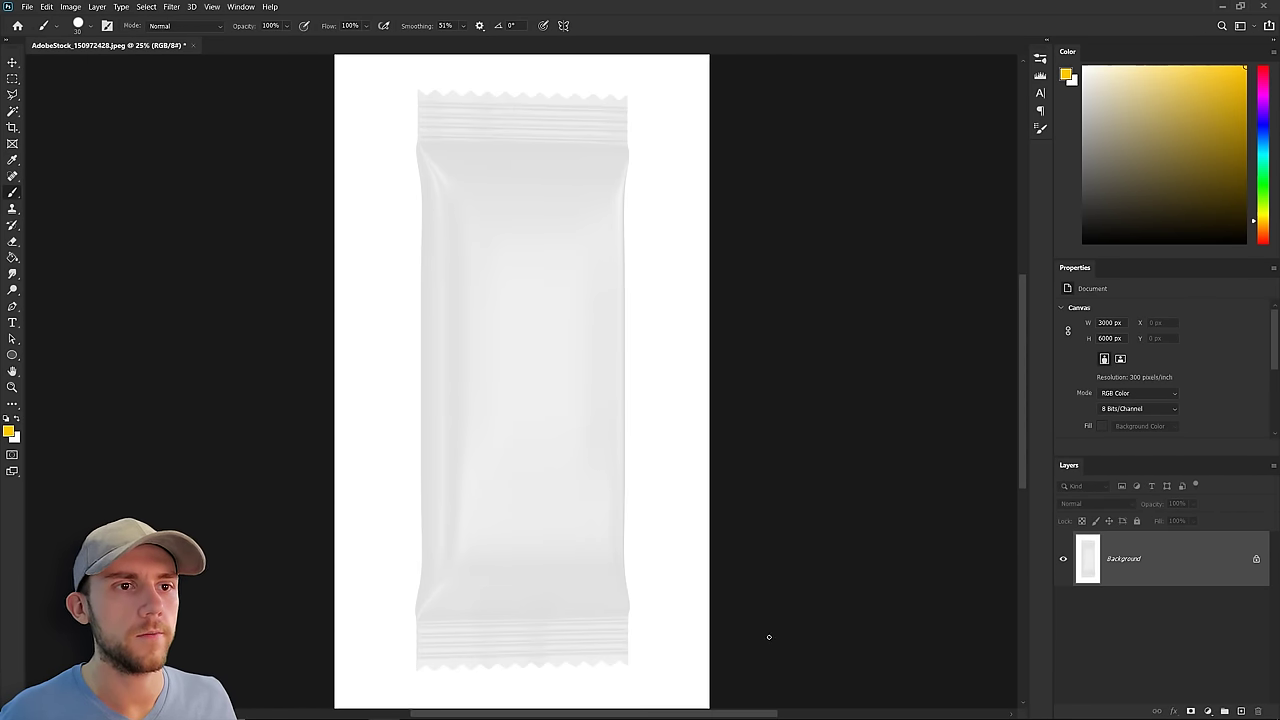
pyautogui.hotkey('ctrl', 'v')
pyautogui.press('Return')
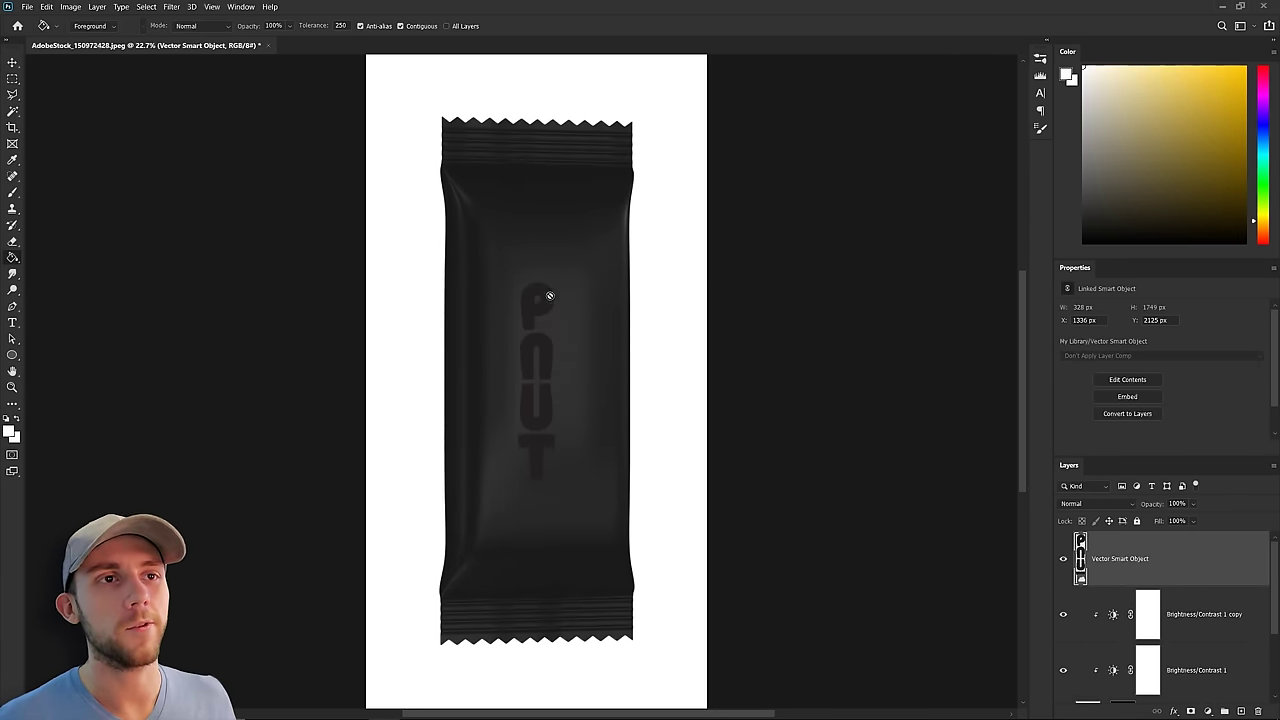
# - Add a new layer clipped to the lettering and fill it cream
pyautogui.hotkey('ctrl', 'shift', 'alt', 'n')
pyautogui.hotkey('ctrl', 'alt', 'g')
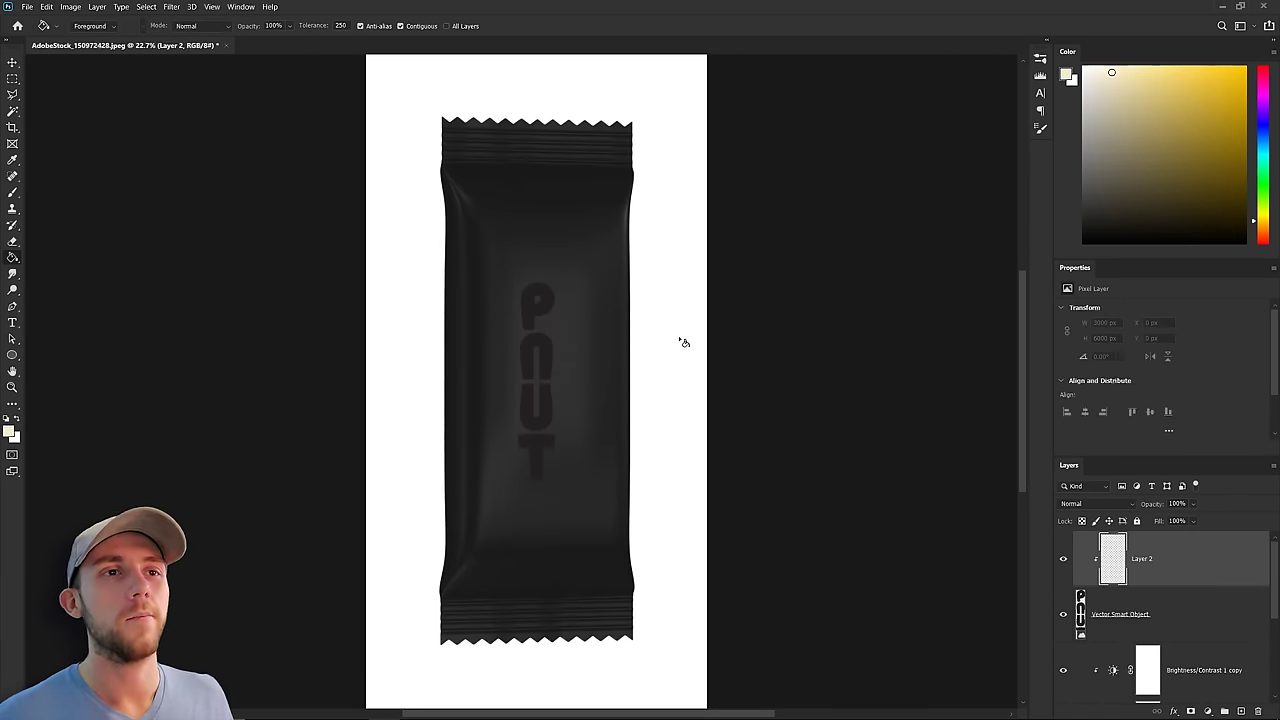
pyautogui.click(594, 318)
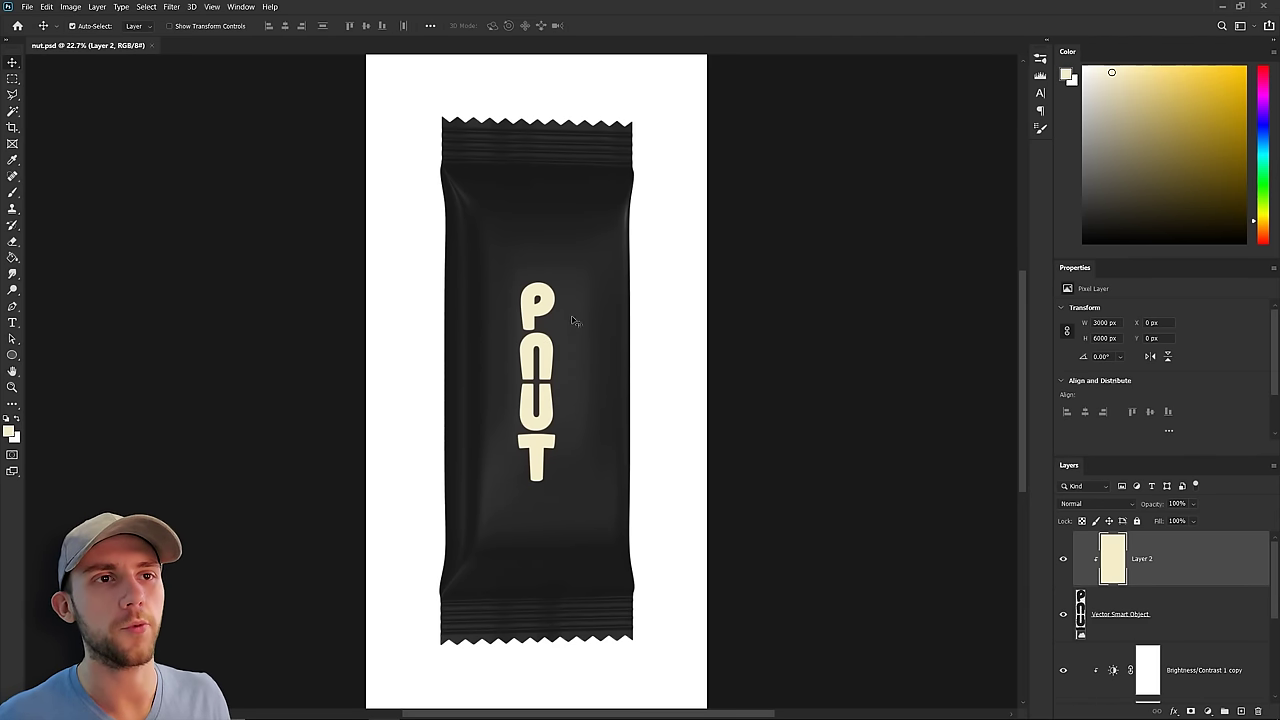
# - Scale the PNUT lettering up on the wrapper
pyautogui.hotkey('alt', '[')
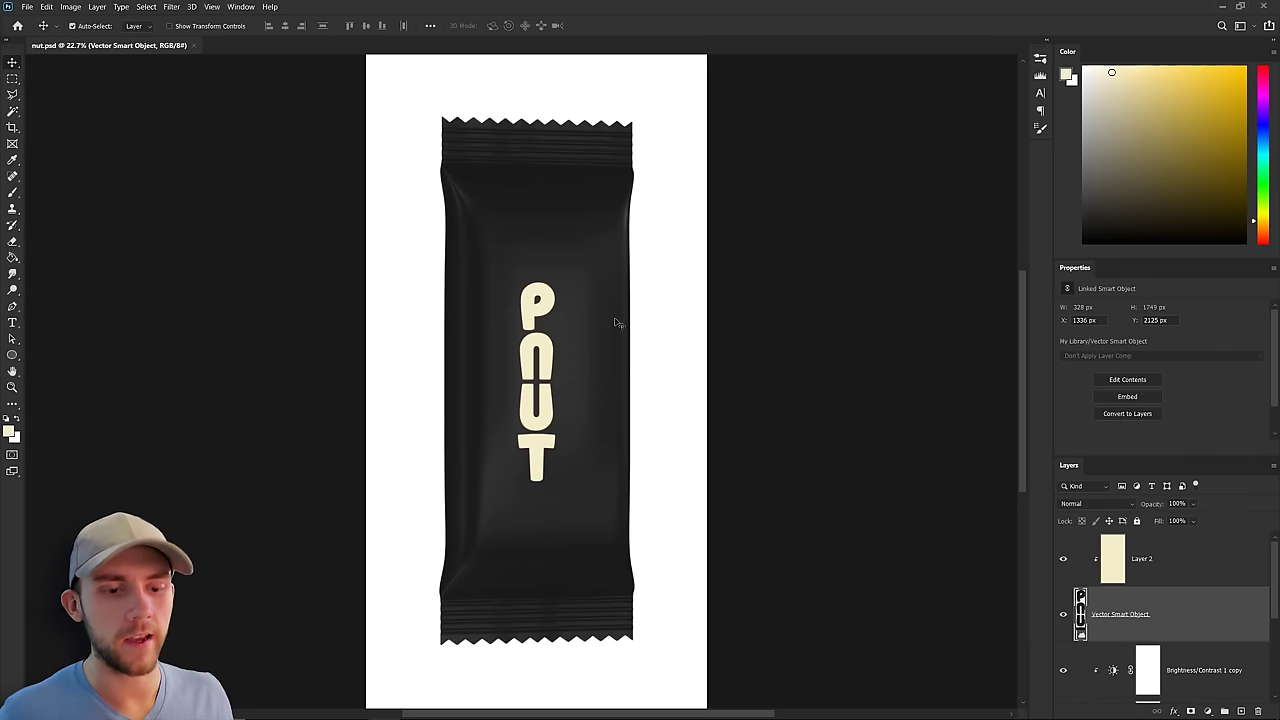
pyautogui.hotkey('ctrl', 't')
pyautogui.moveTo(557, 377); pyautogui.dragTo(568, 376)
pyautogui.press('Return')
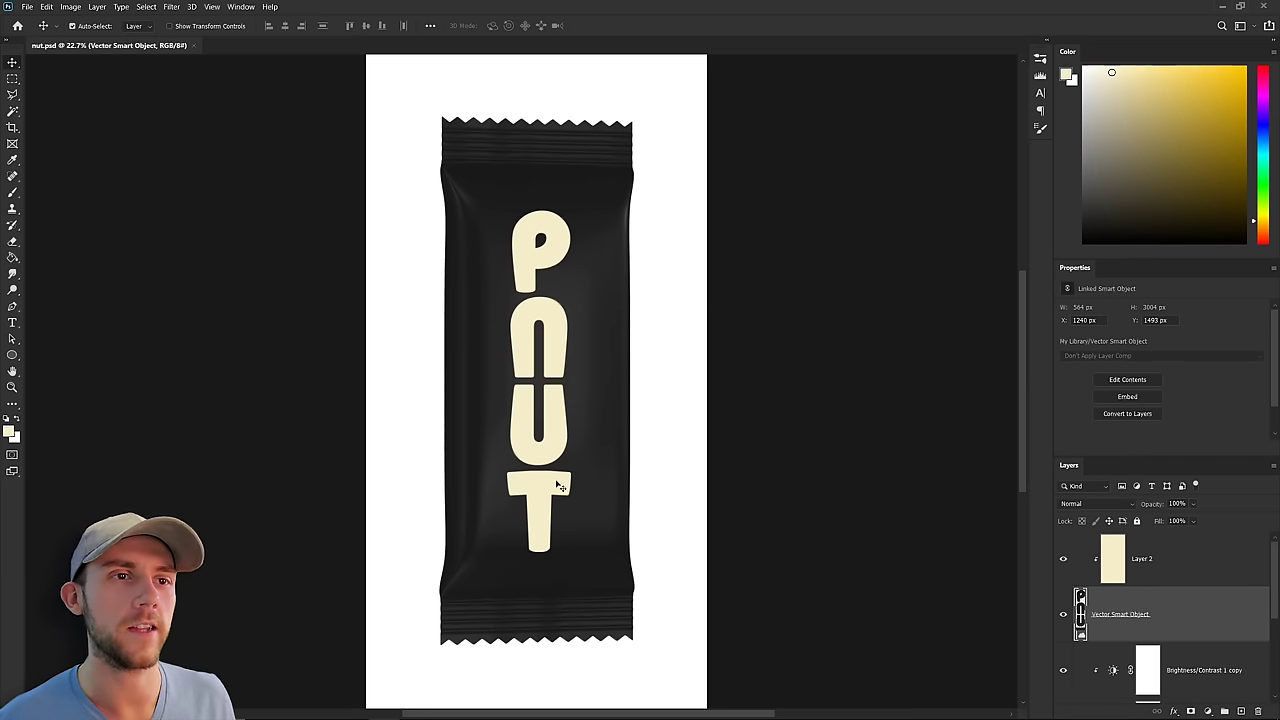
# - Place the honey-drizzle image, rotate it upright, scale it to about 72% and tilt it slightly
pyautogui.moveTo(589, 574); pyautogui.dragTo(491, 292)
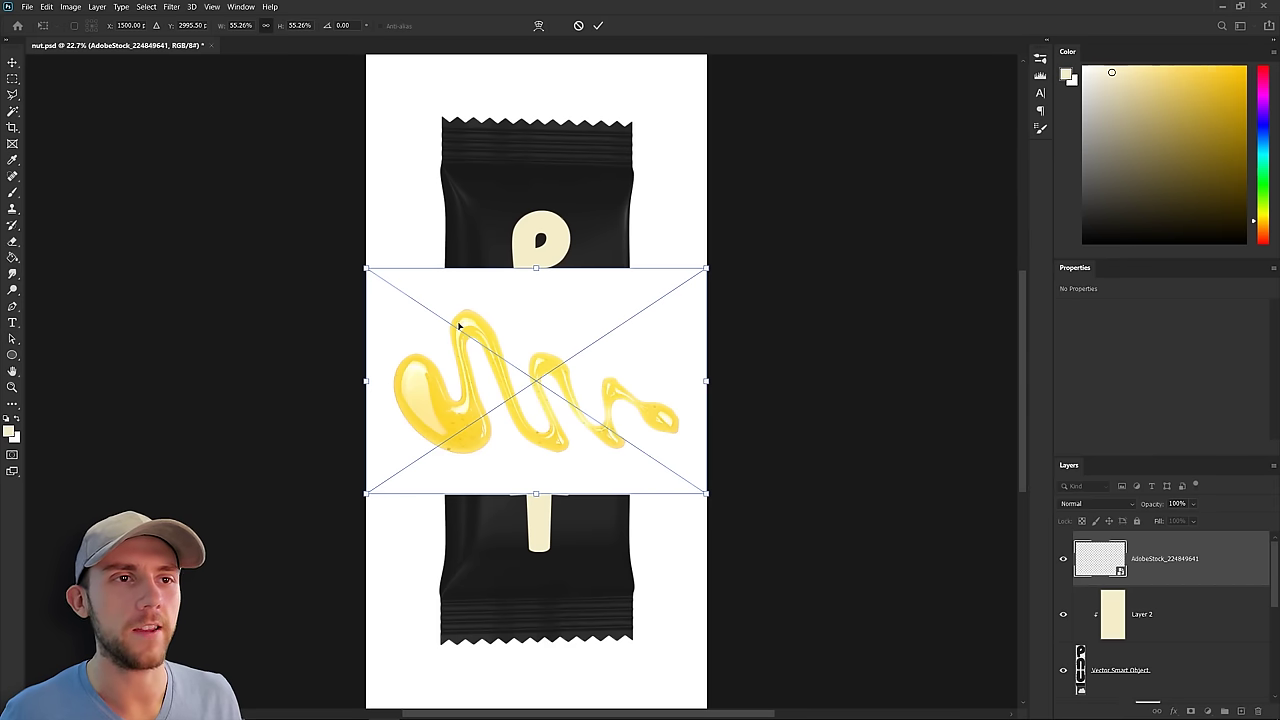
pyautogui.moveTo(718, 281); pyautogui.dragTo(608, 492)
pyautogui.moveTo(581, 395); pyautogui.dragTo(681, 395)
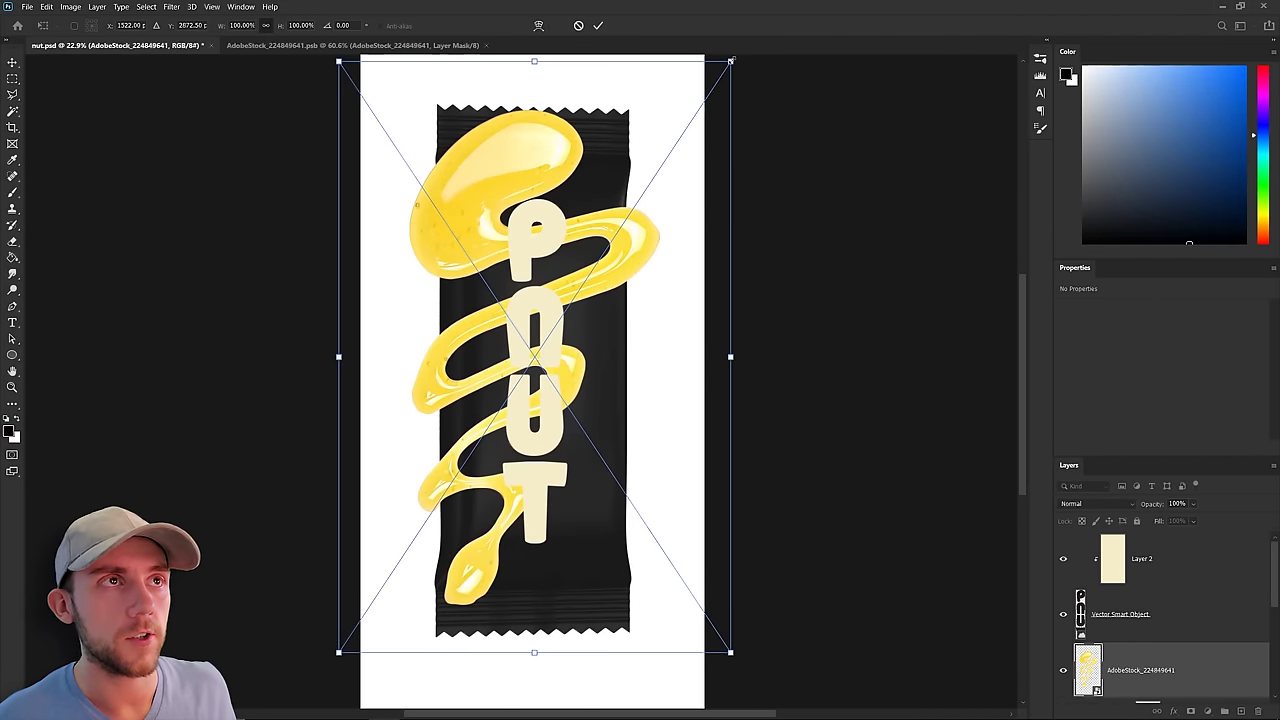
pyautogui.moveTo(730, 61); pyautogui.dragTo(635, 132)
pyautogui.moveTo(579, 238); pyautogui.dragTo(619, 258)
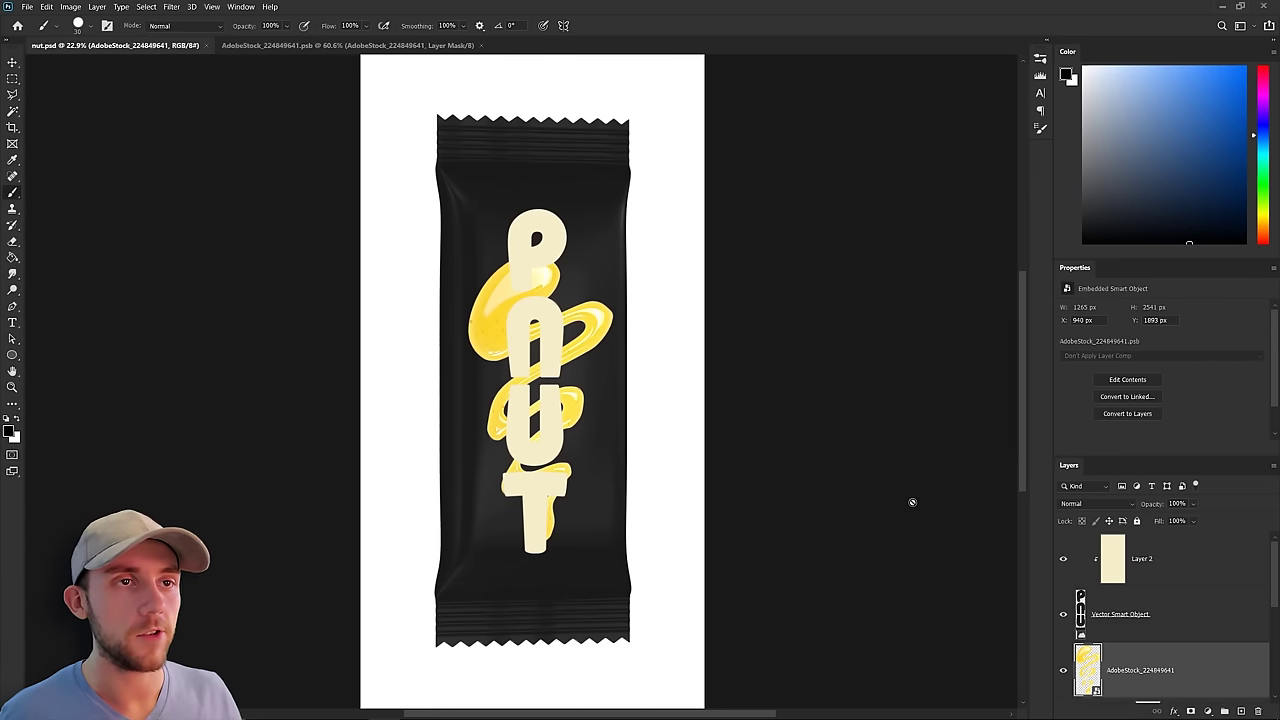
# - Move the honey above the lettering, mask it using the letter selection, and add a red Color Burn tint layer at 45%
pyautogui.hotkey('ctrl', 'shift', ']')
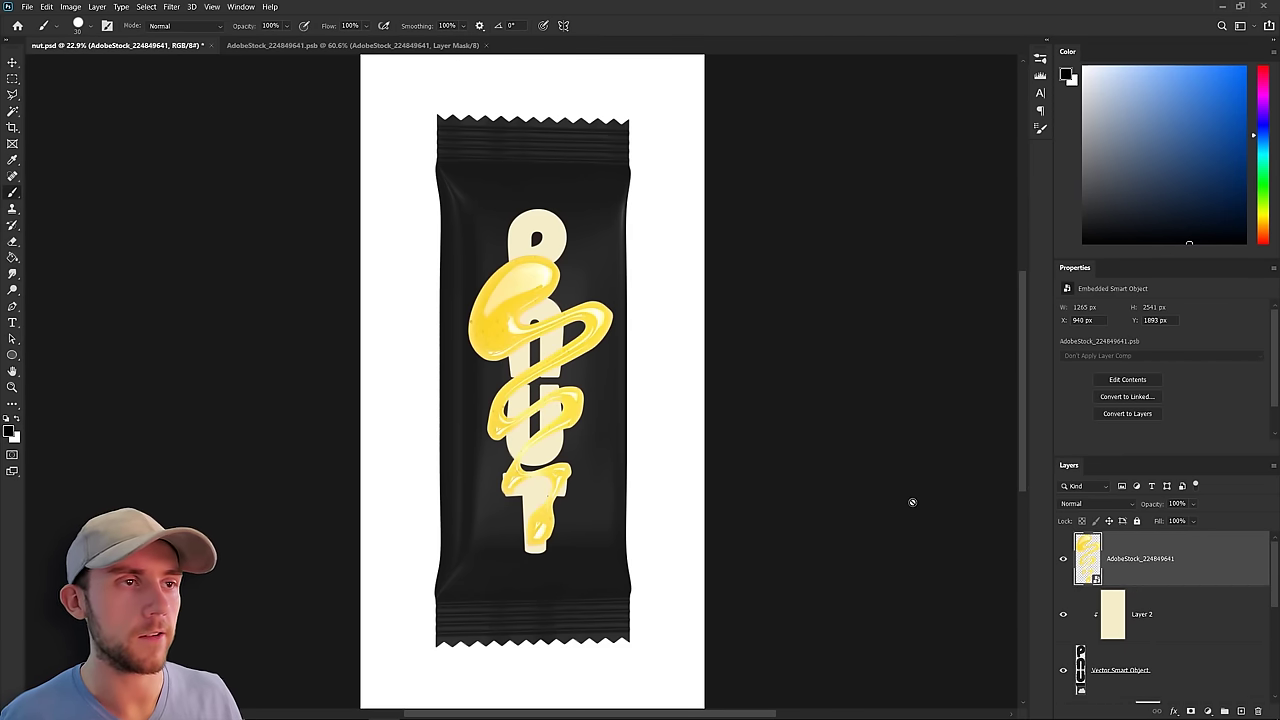
pyautogui.click(1191, 711)
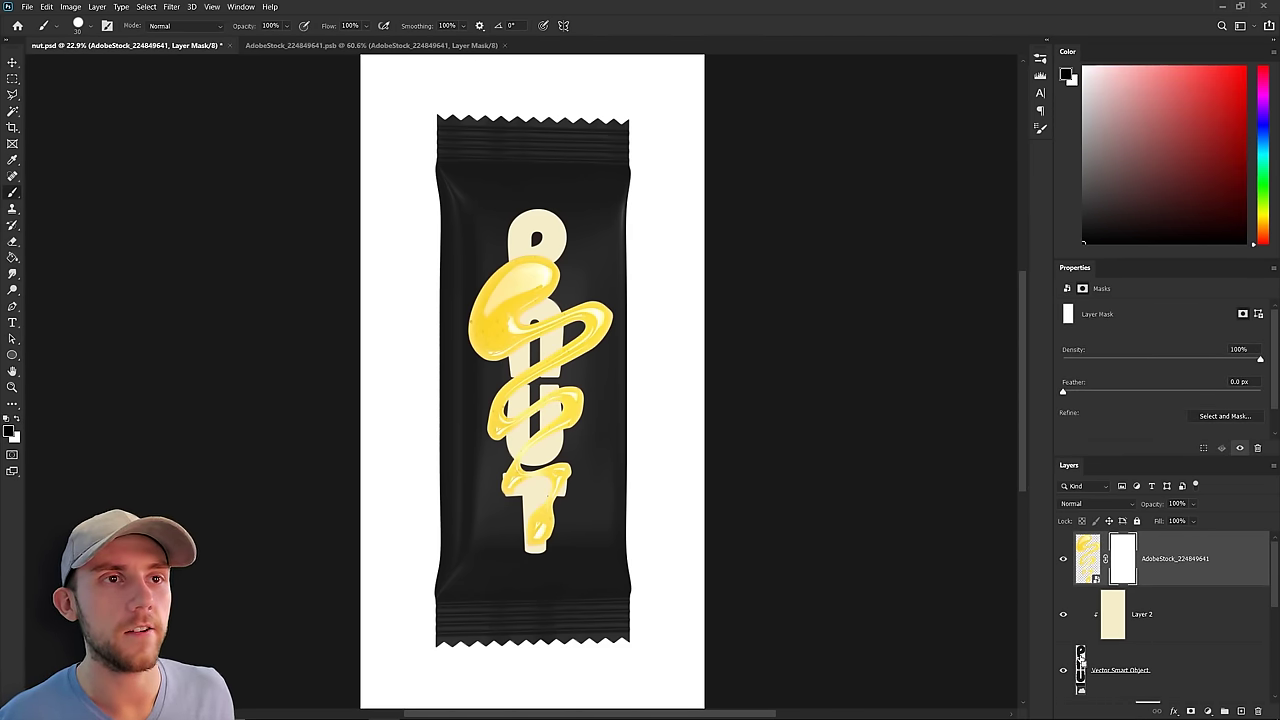
pyautogui.keyDown('ctrl'); pyautogui.click(1081, 668); pyautogui.keyUp('ctrl')
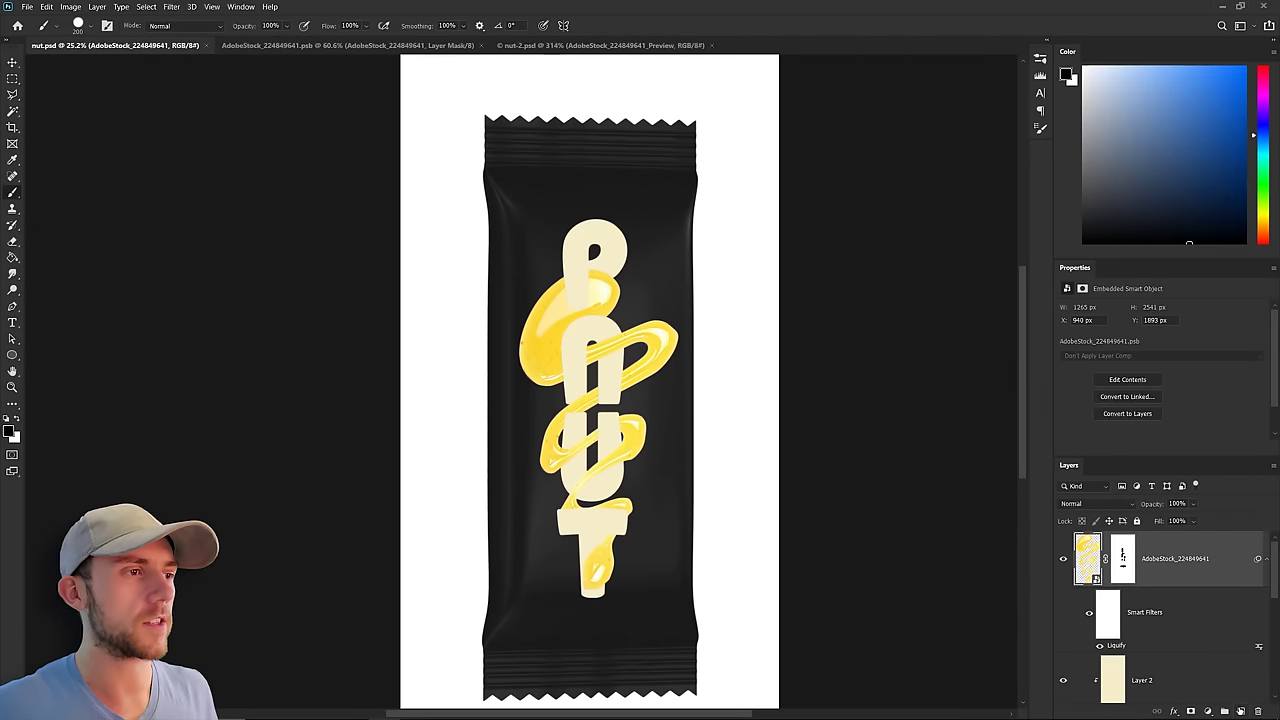
pyautogui.click(1241, 711)
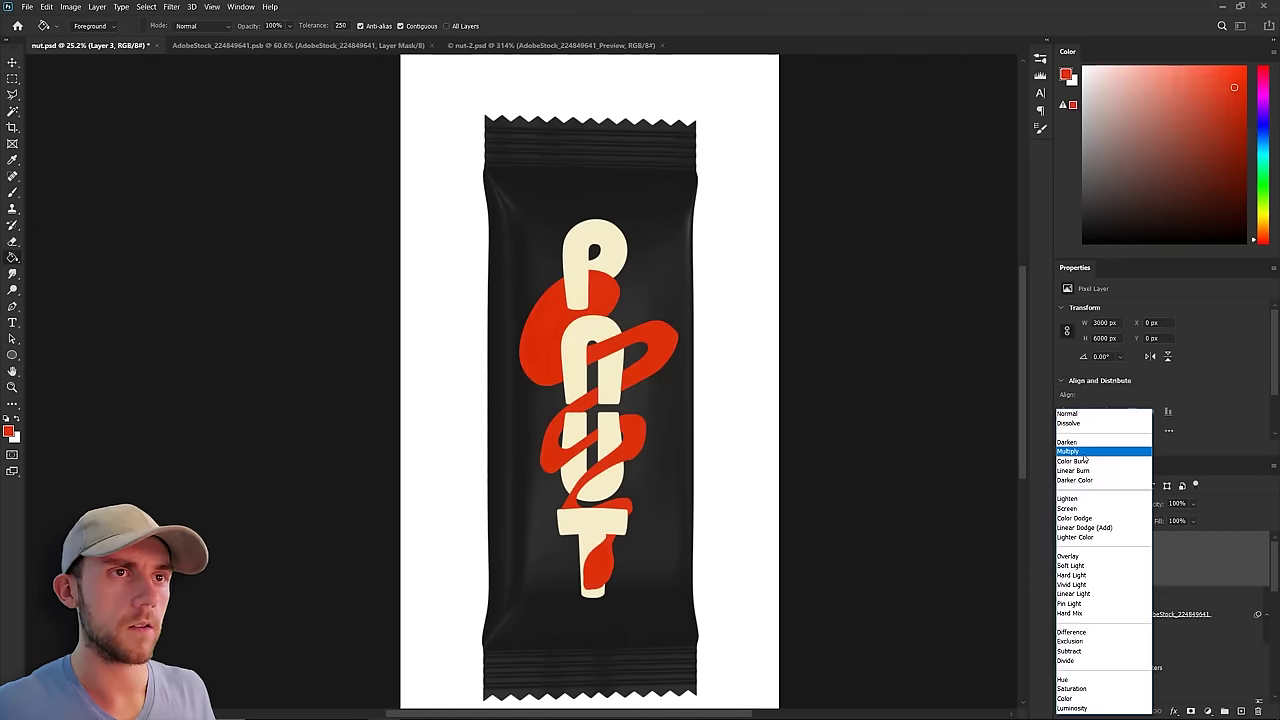
pyautogui.click(1090, 452)
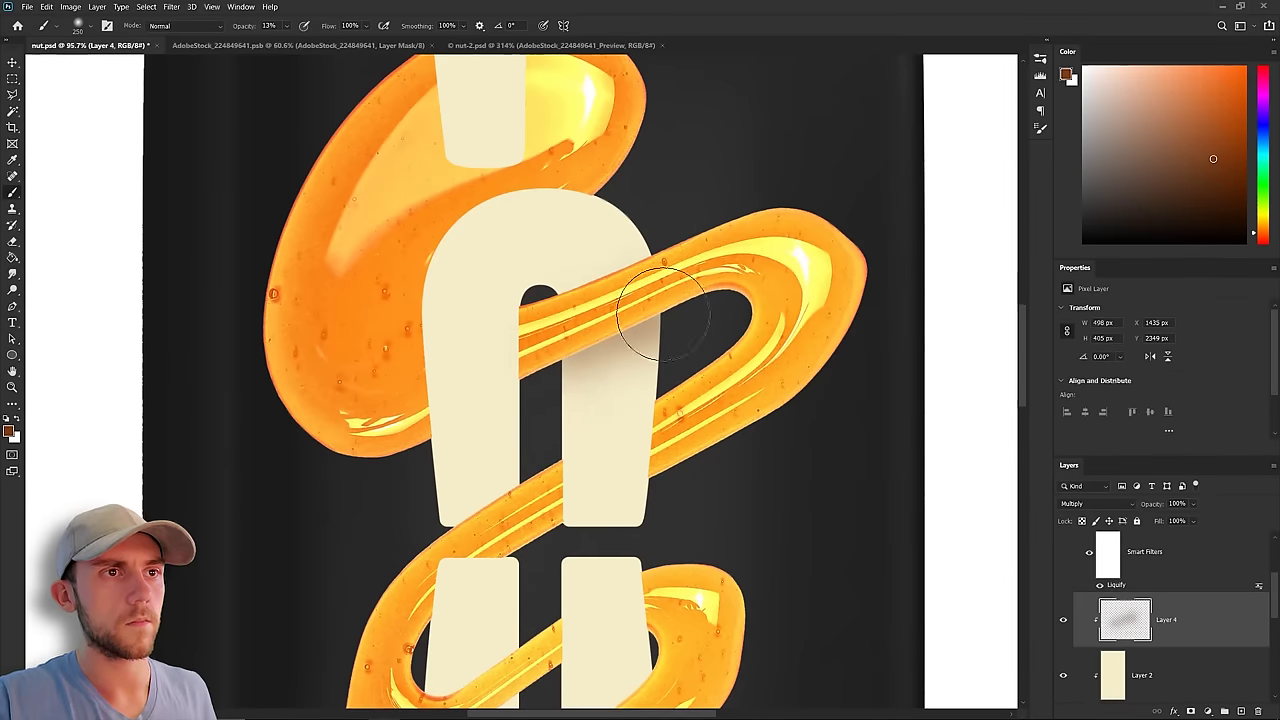
# - Paint soft shadows on the letters where the honey crosses them, including the U and T
pyautogui.scroll(-1, 634, 330)
pyautogui.scroll(2, 509, 493)
pyautogui.moveTo(509, 493)
pyautogui.mouseDown()
pyautogui.moveTo(476, 540)
pyautogui.moveTo(534, 449)
pyautogui.mouseUp()
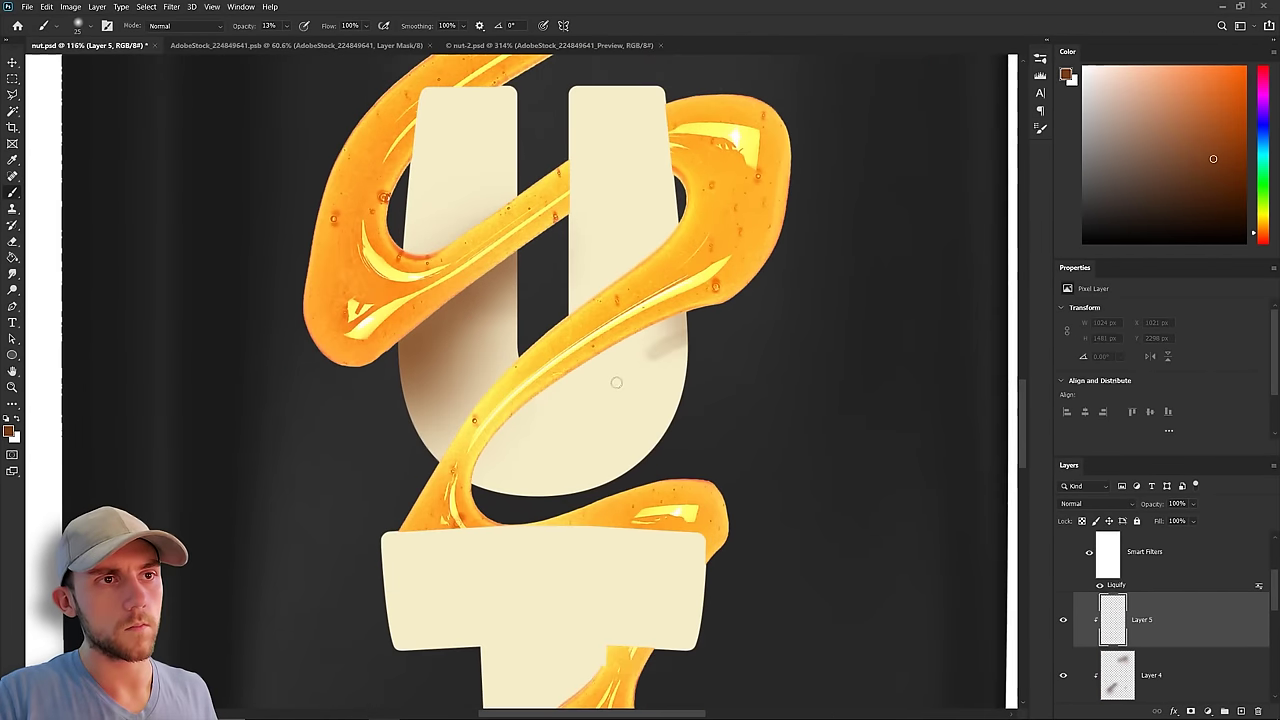
pyautogui.moveTo(680, 340); pyautogui.dragTo(480, 490)
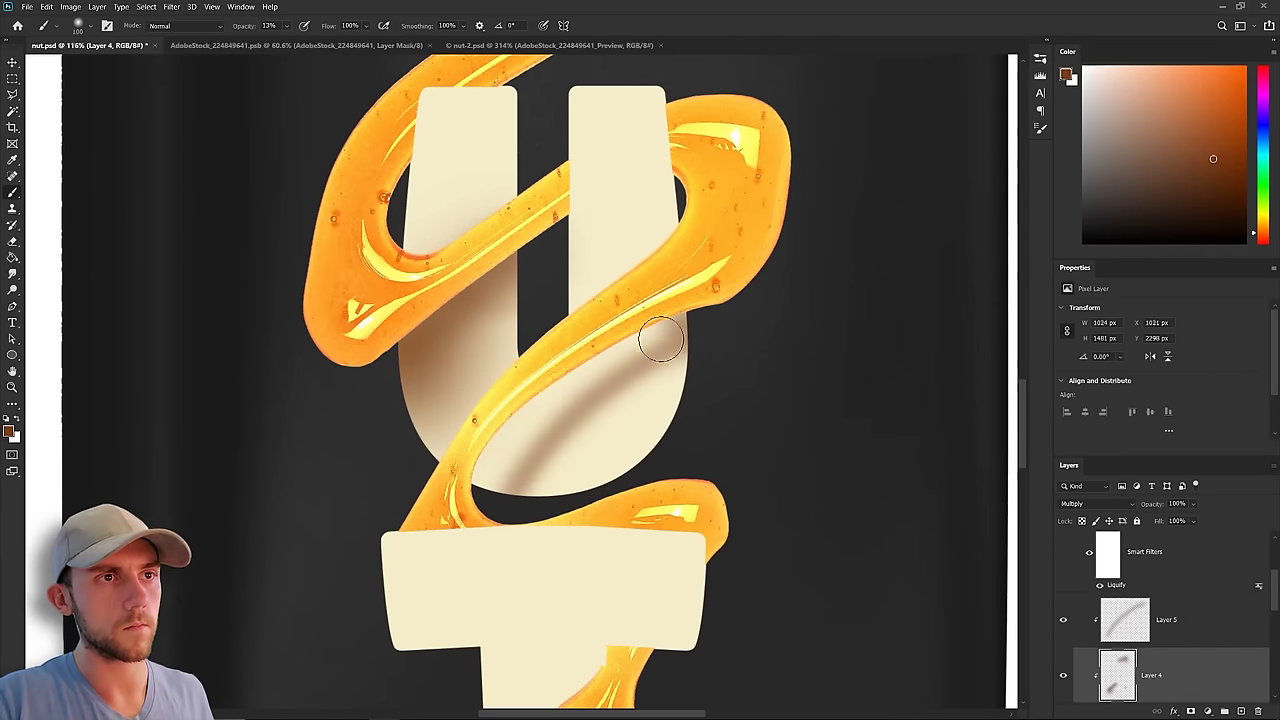
pyautogui.hotkey('ctrl', 't')
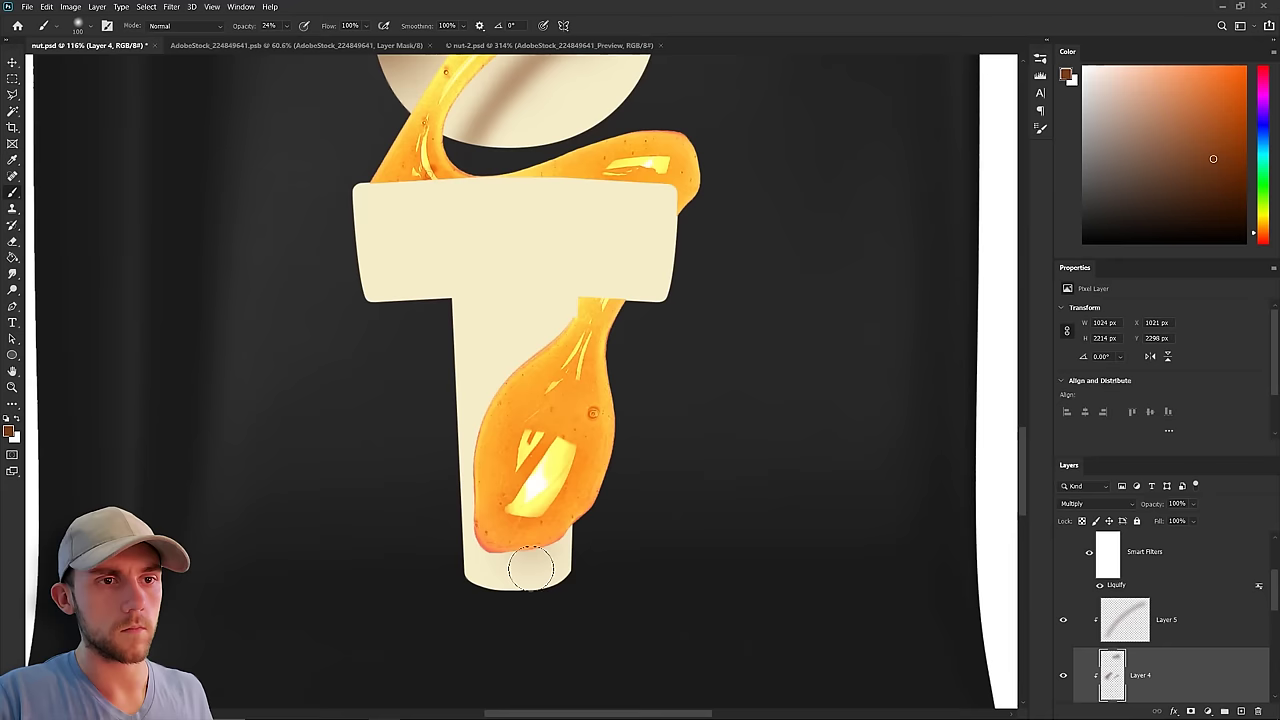
pyautogui.moveTo(523, 560); pyautogui.dragTo(509, 523)
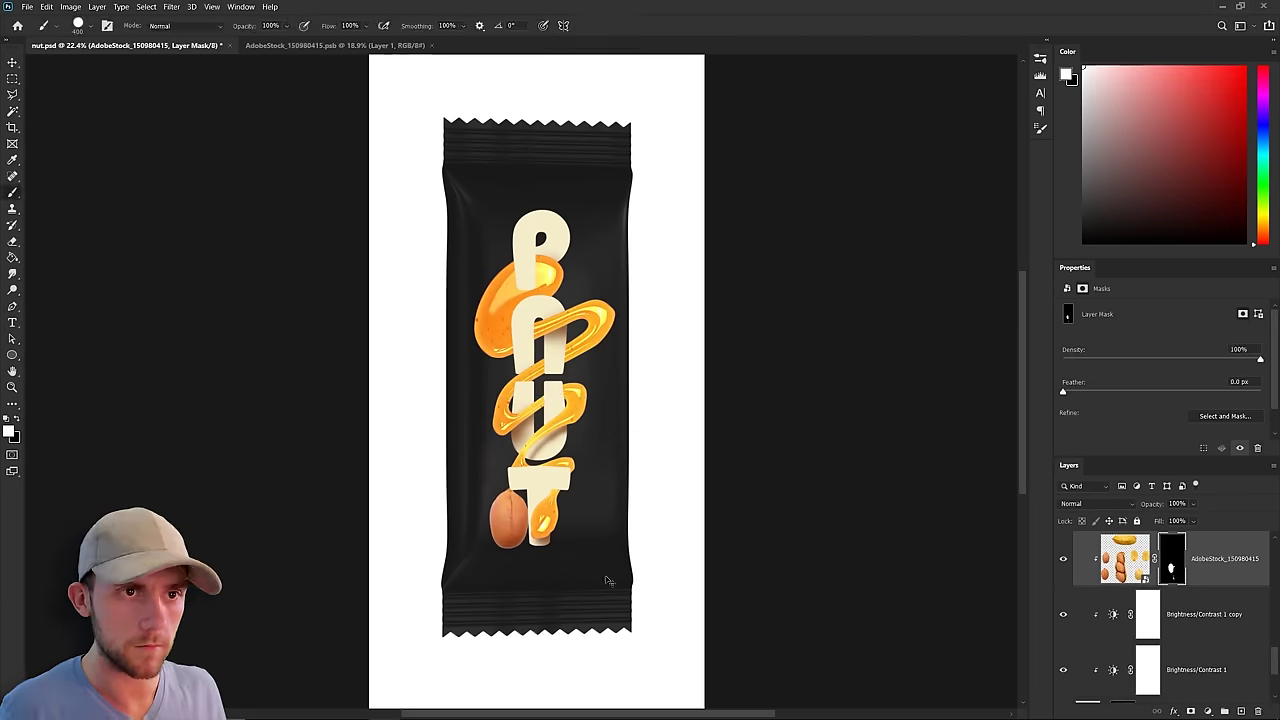
# - Rotate, scale and position the peanut copies around the PNUT logo
pyautogui.hotkey('ctrl', 't')
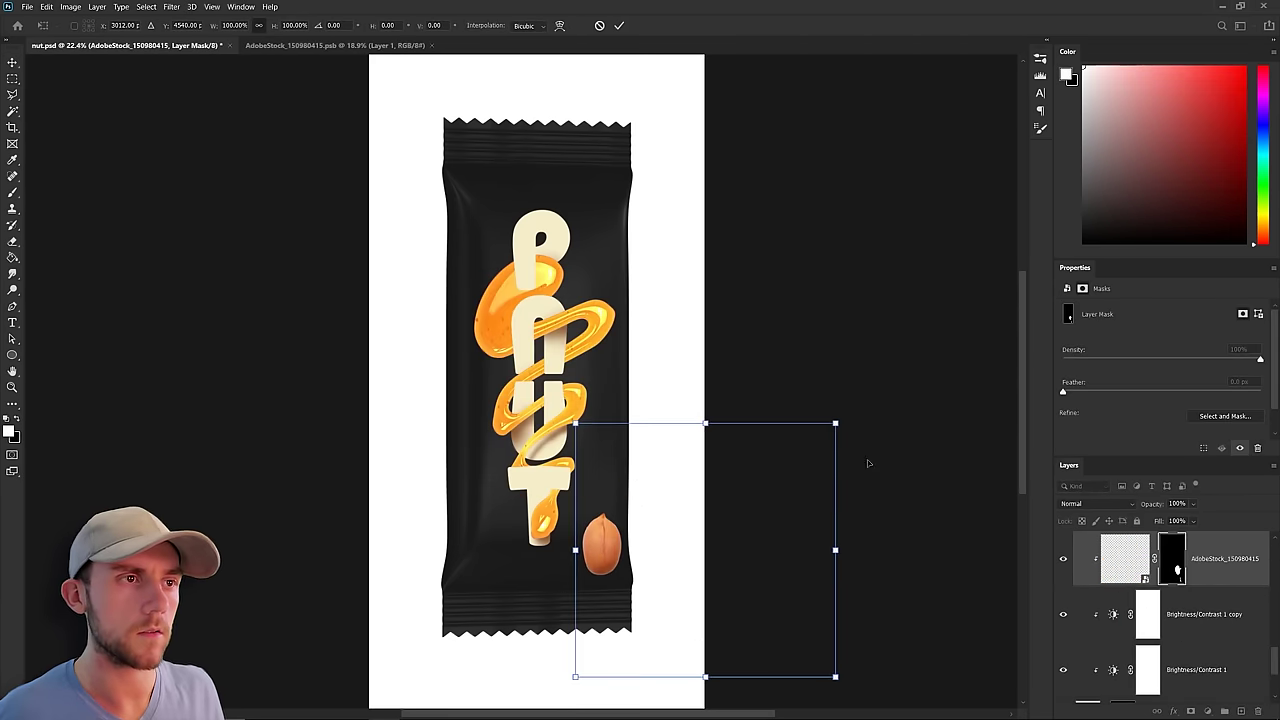
pyautogui.moveTo(866, 460); pyautogui.dragTo(320, 247)
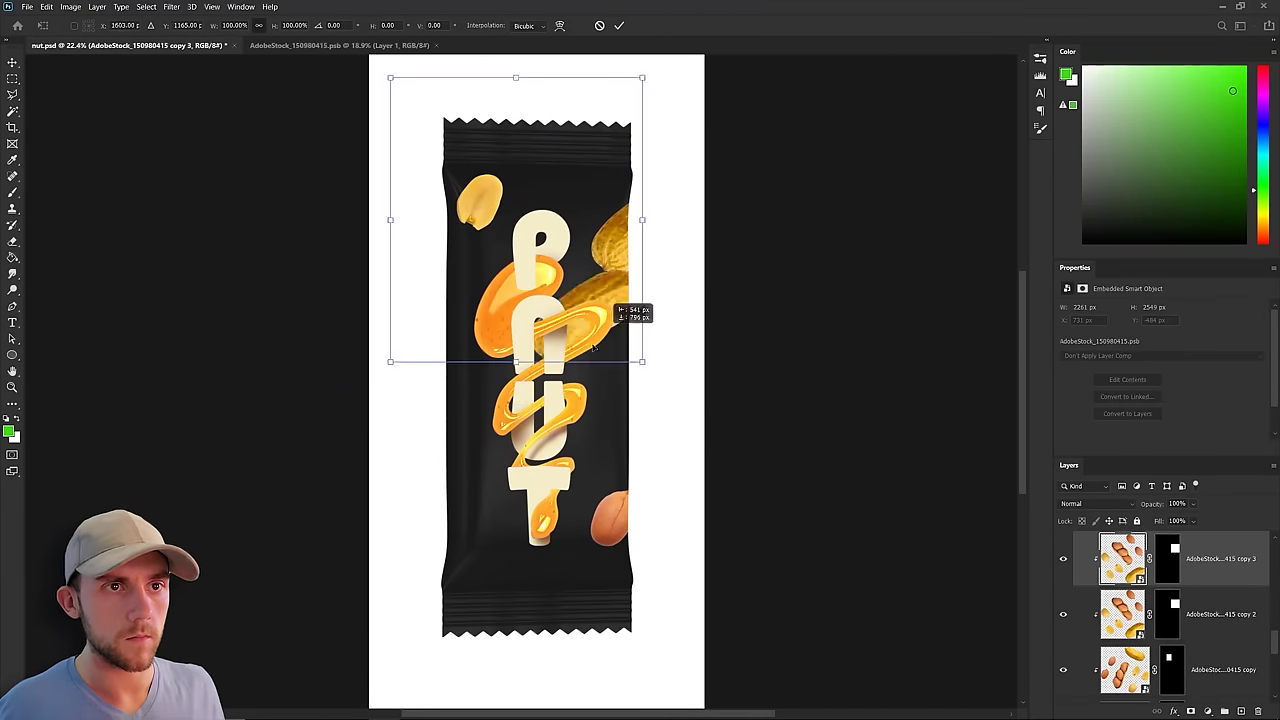
pyautogui.moveTo(634, 309); pyautogui.dragTo(467, 463)
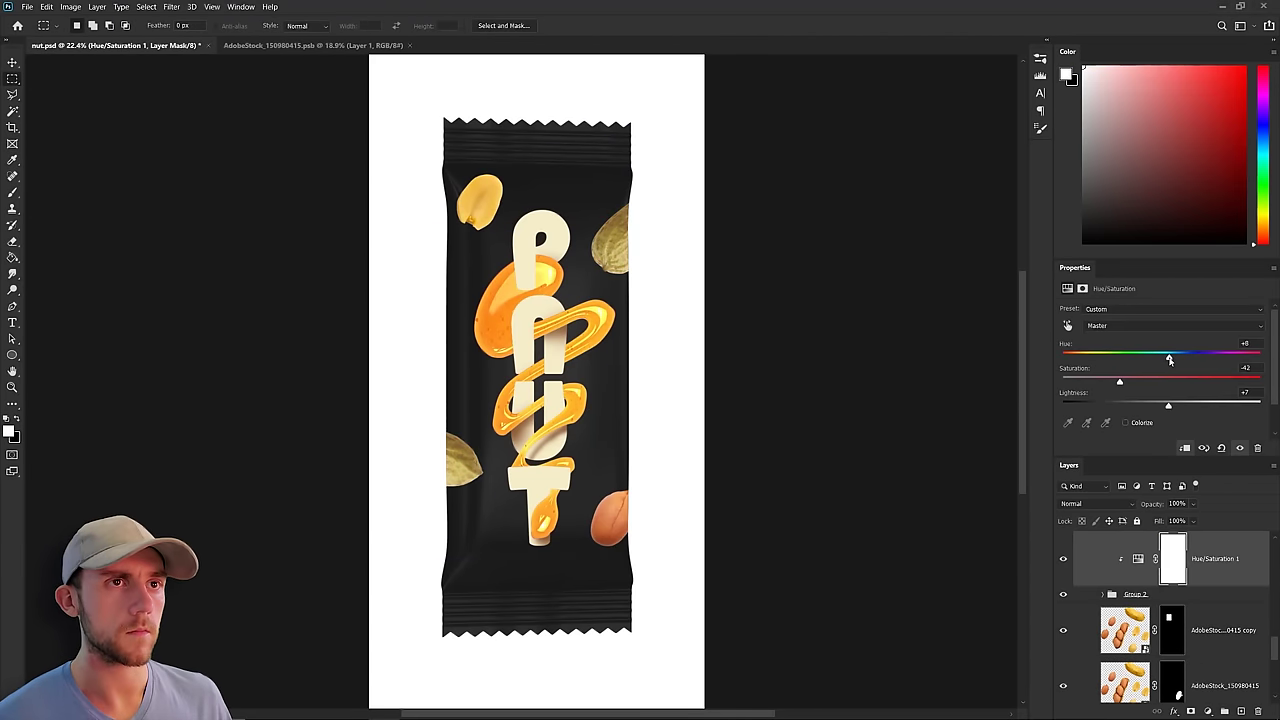
pyautogui.moveTo(1166, 358); pyautogui.dragTo(1124, 382)
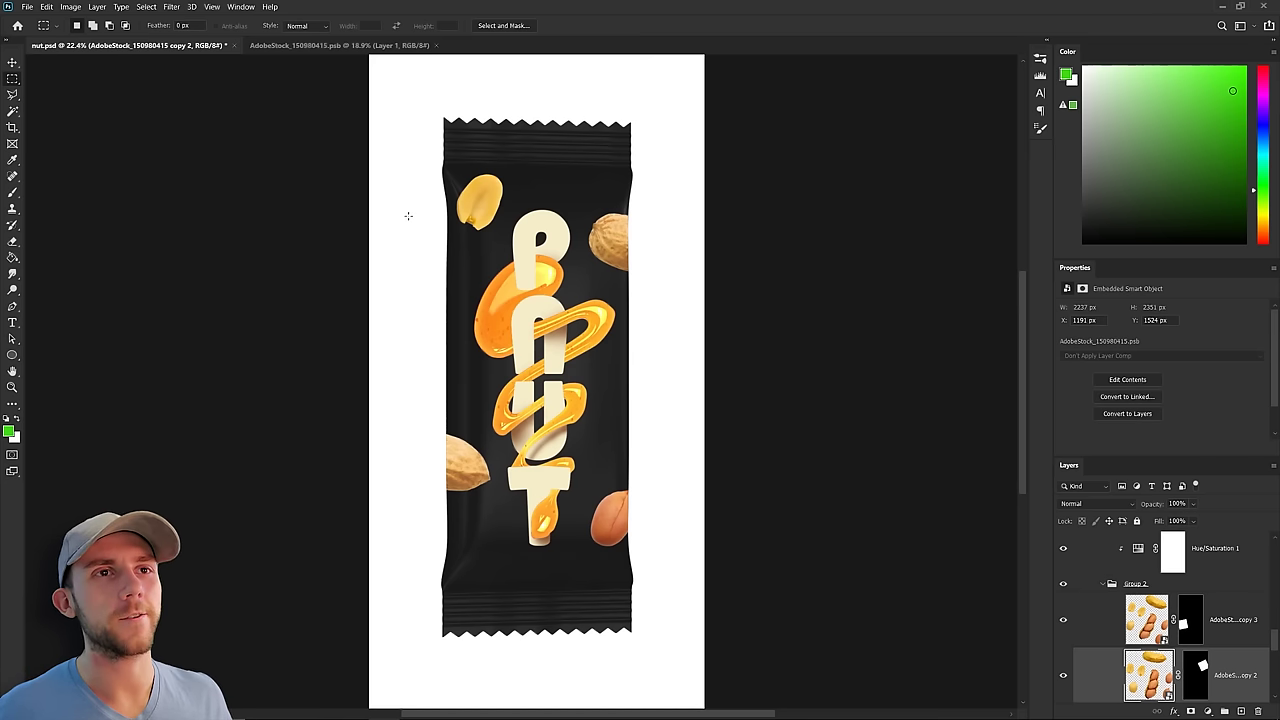
pyautogui.hotkey('alt', '[')
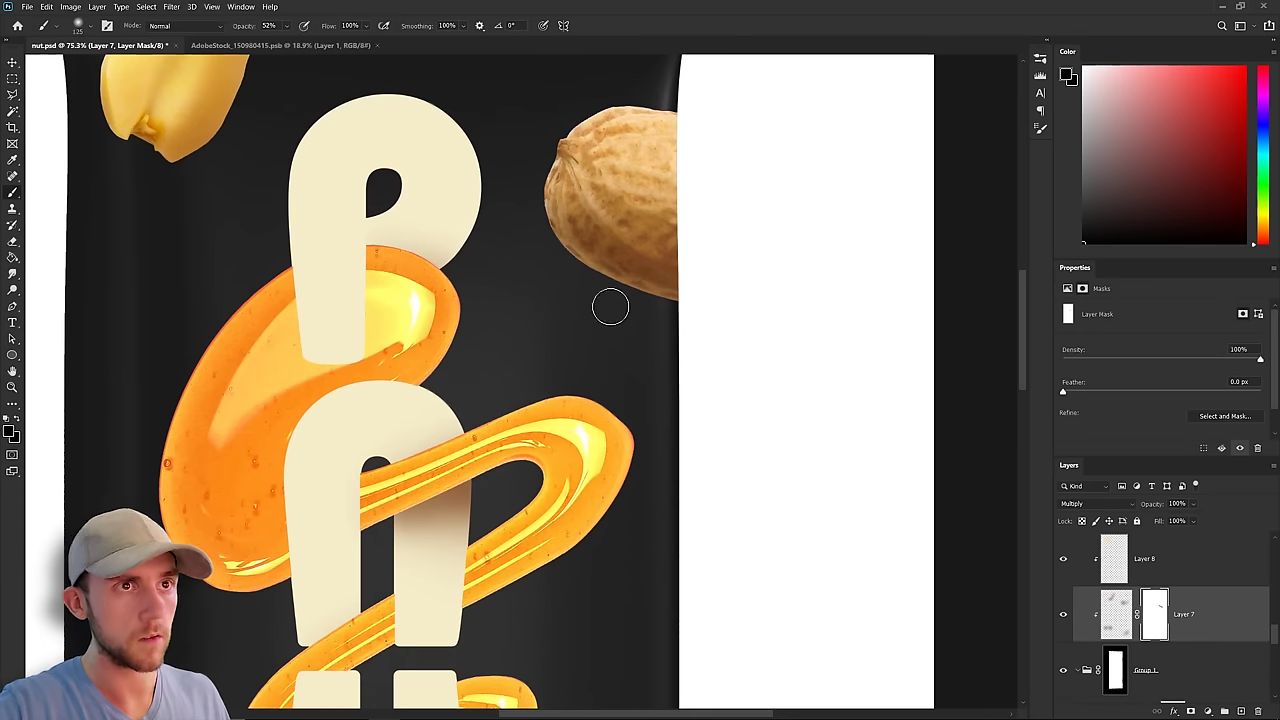
pyautogui.moveTo(608, 303); pyautogui.dragTo(609, 402)
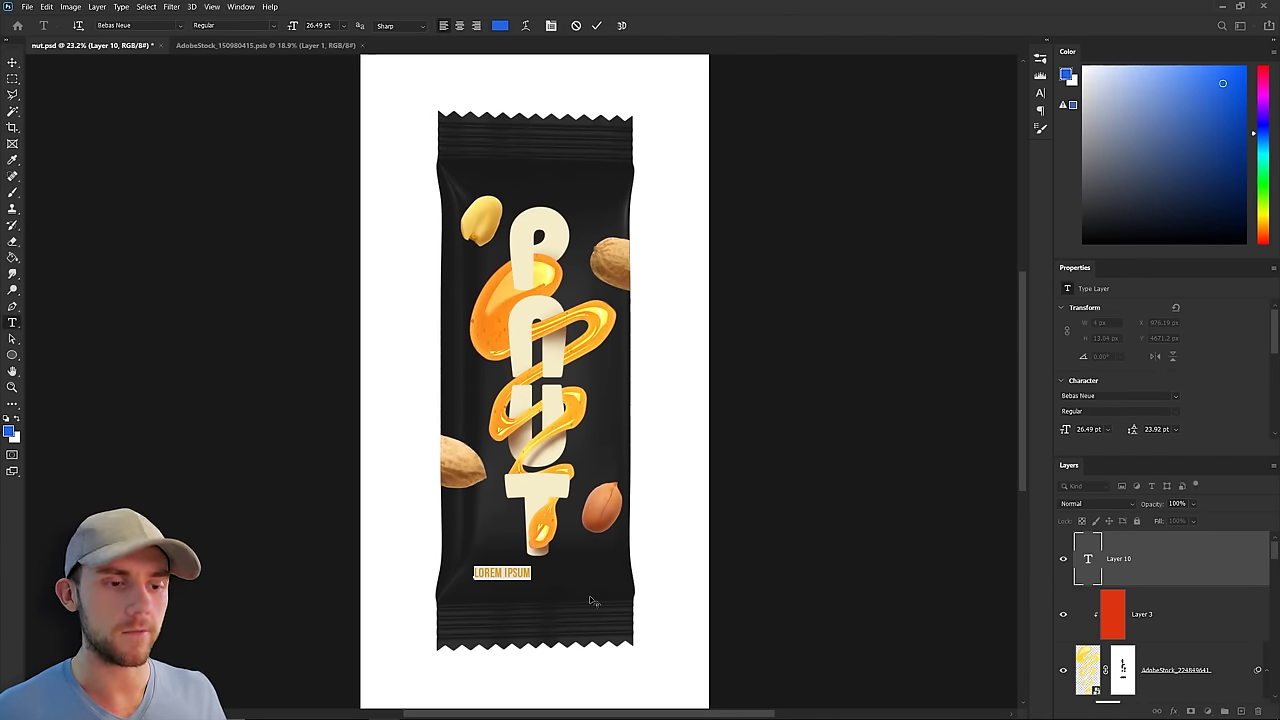
# - Add a cream 'NET WT 1.76 OZ (50g)' weight line using the logo's colour, then shrink it
pyautogui.click(542, 213)
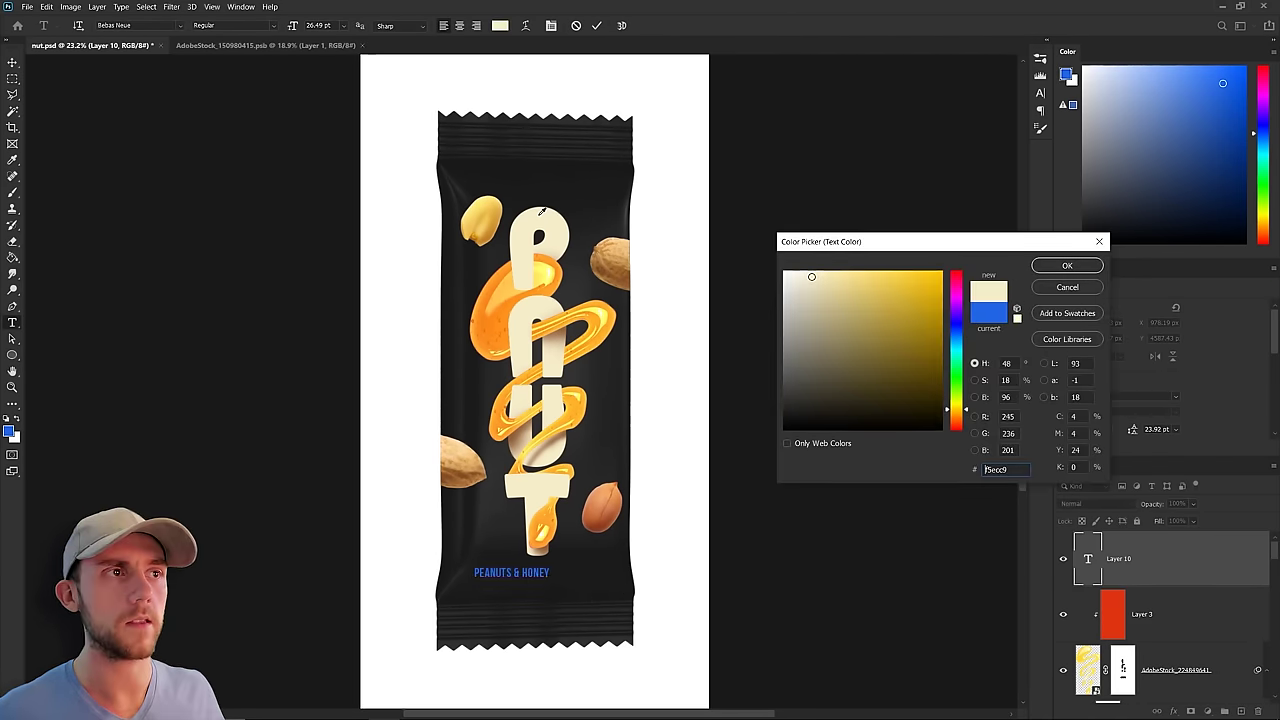
pyautogui.click(1068, 266)
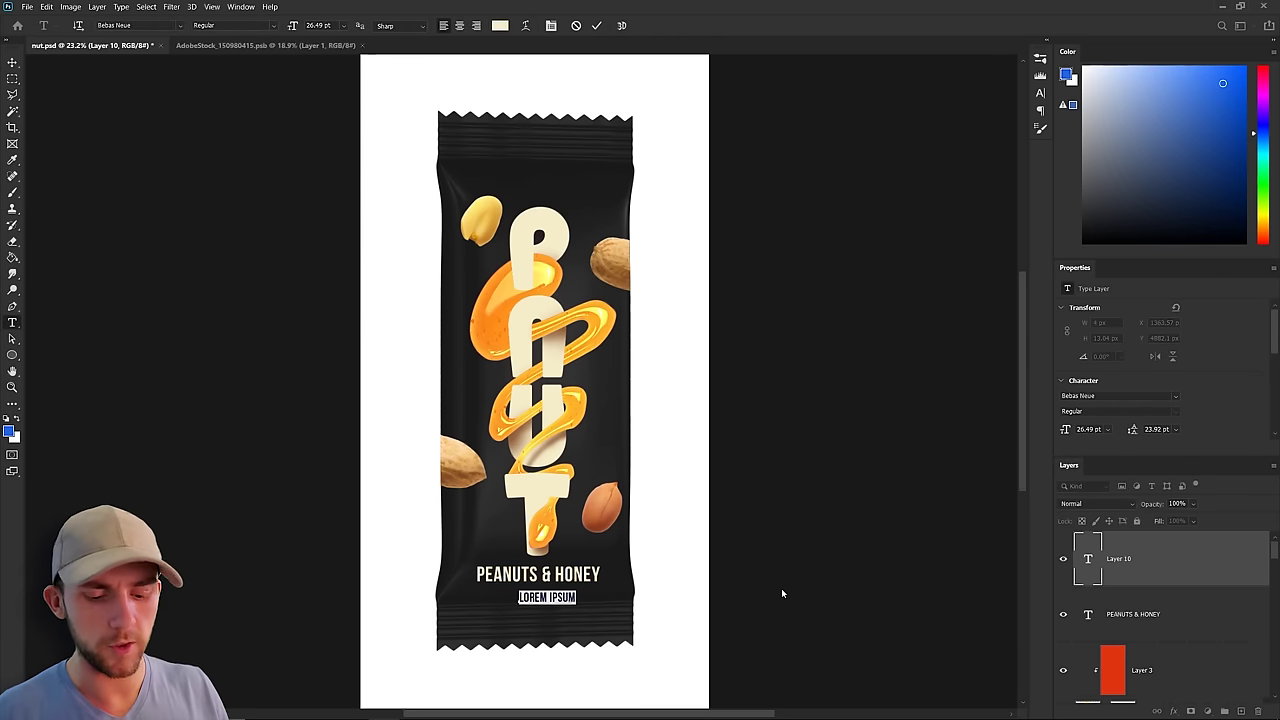
pyautogui.write('NET WT 1.76 OZ (50g)')
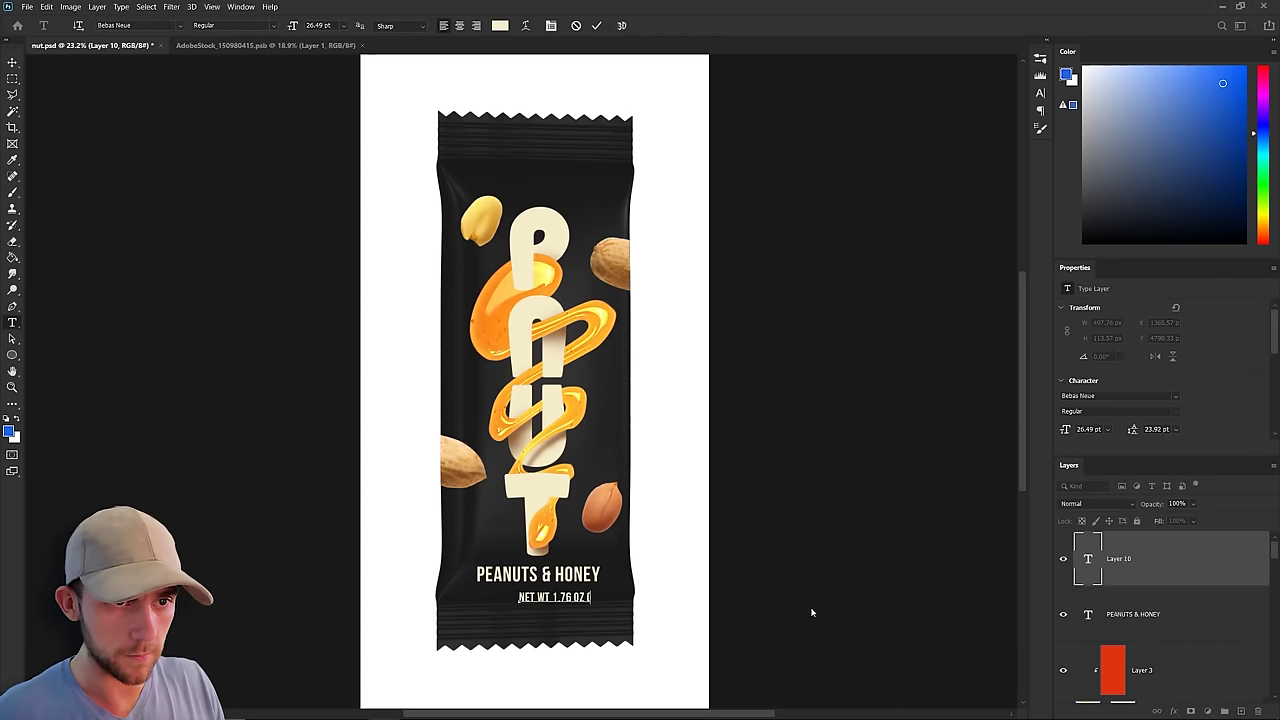
pyautogui.hotkey('ctrl', 'Return')
pyautogui.hotkey('ctrl', 't')
pyautogui.moveTo(587, 597); pyautogui.dragTo(576, 598)
pyautogui.press('Return')
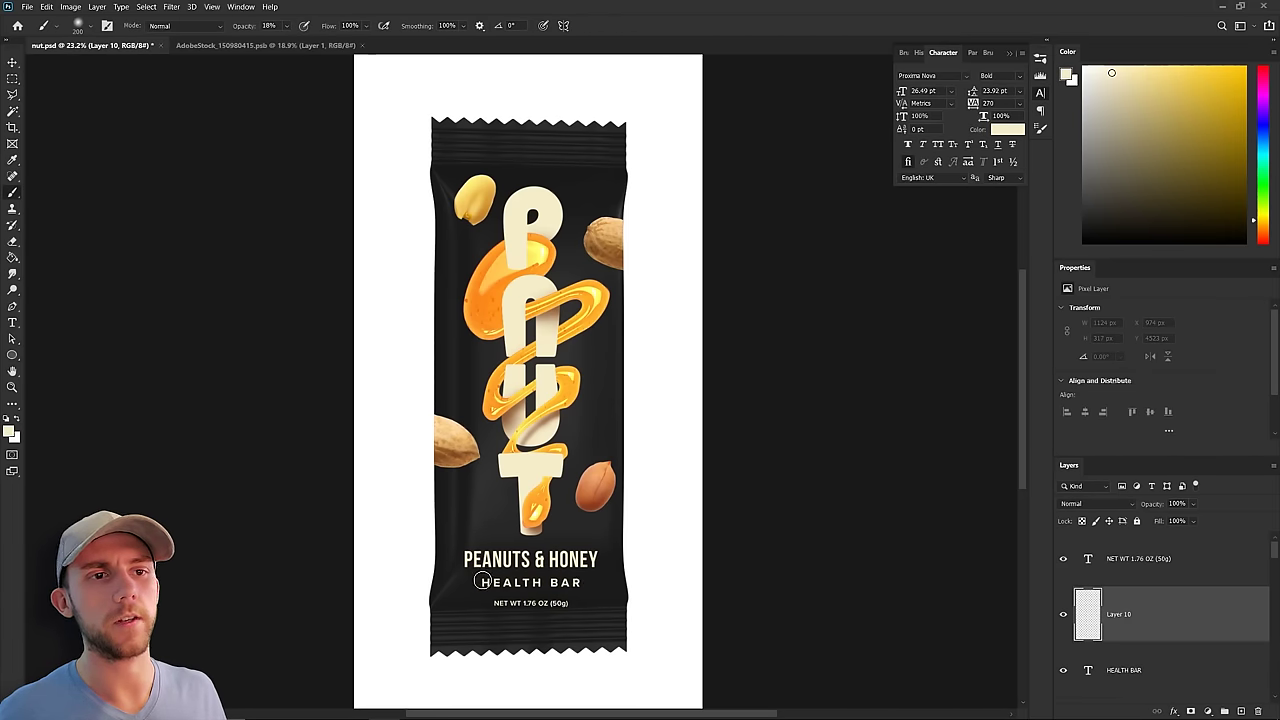
# - Paint a cream badge behind the HEALTH BAR text and fit the whole package in view
pyautogui.moveTo(520, 583); pyautogui.dragTo(572, 583)
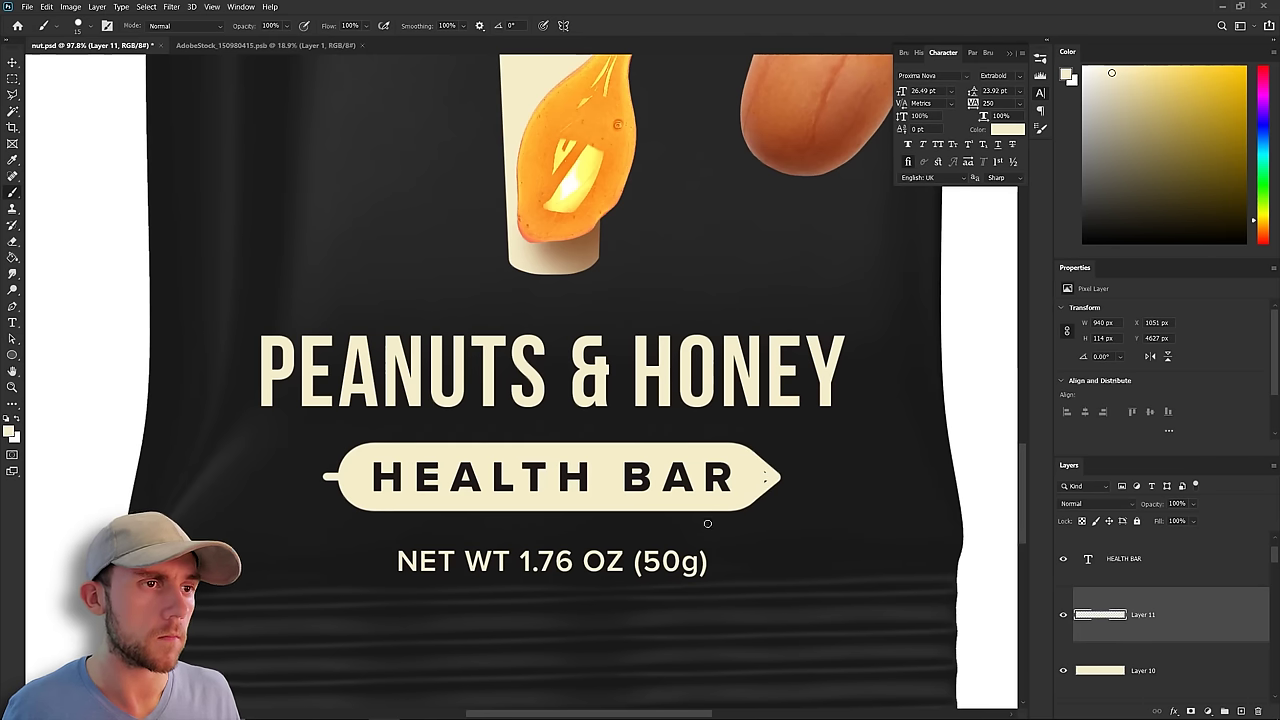
pyautogui.hotkey('ctrl', '0')
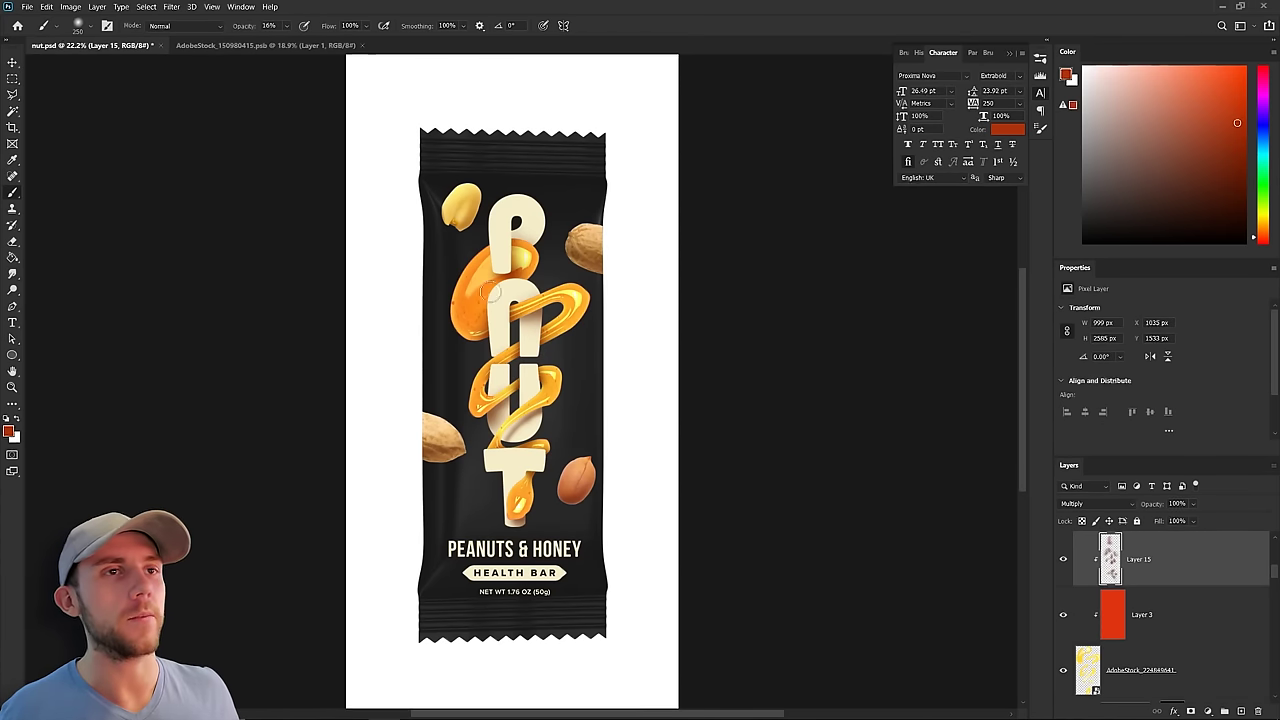
# - Hide Layer 15 to compare the honey shading with and without it
pyautogui.click(1064, 559)
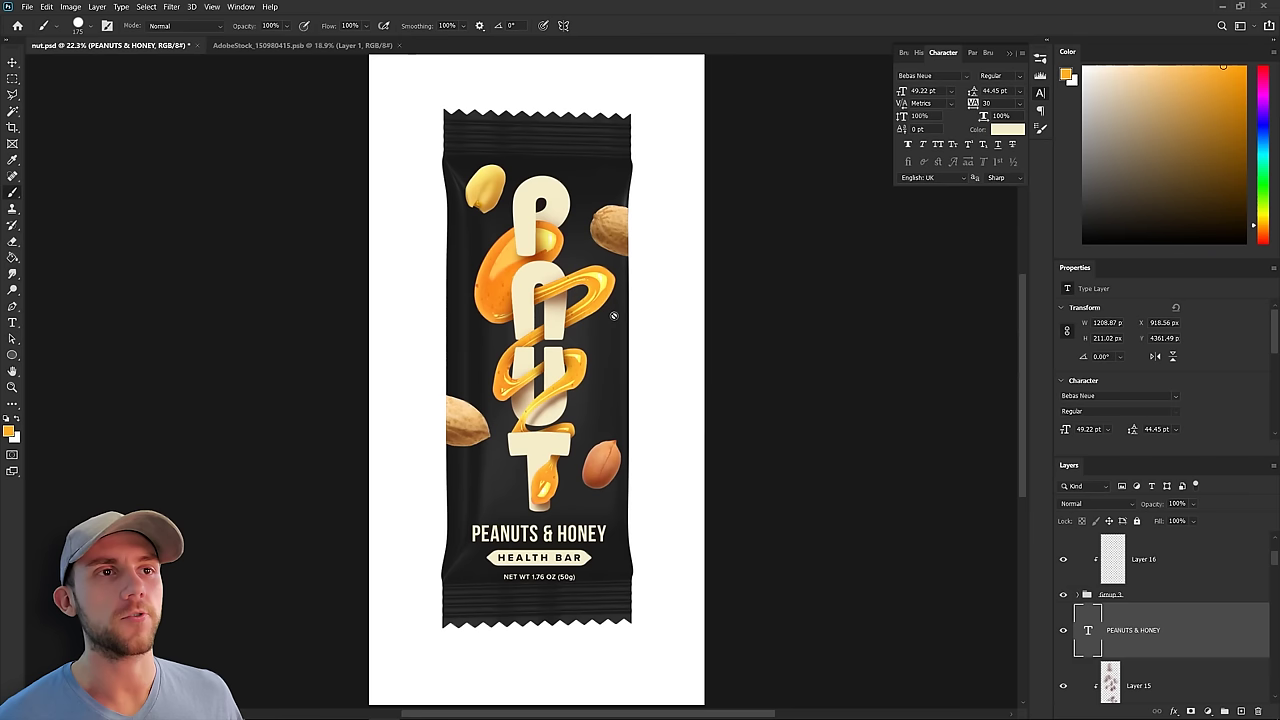
# - Fill the health-bar badge orange and begin replacing HONEY in the copied bar's name
pyautogui.keyDown('ctrl'); pyautogui.click(490, 557); pyautogui.keyUp('ctrl')
pyautogui.hotkey('alt', 'shift', 'BackSpace')
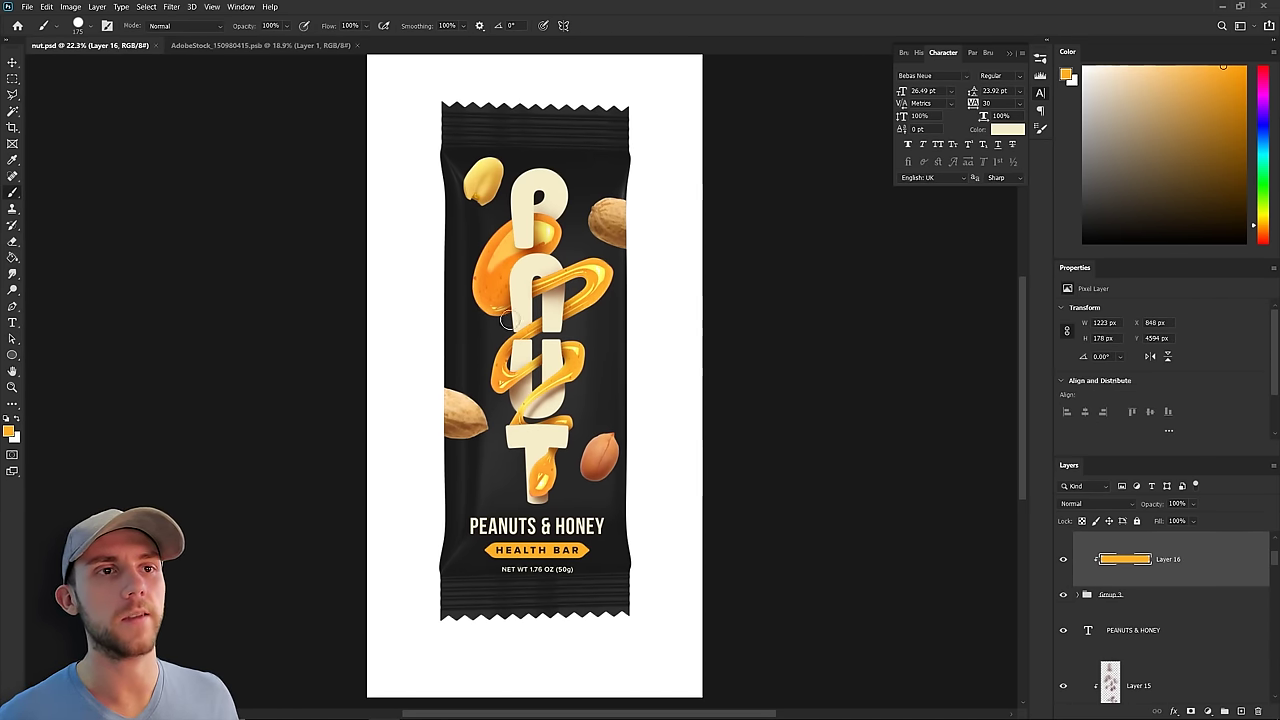
pyautogui.moveTo(506, 590); pyautogui.dragTo(690, 592)
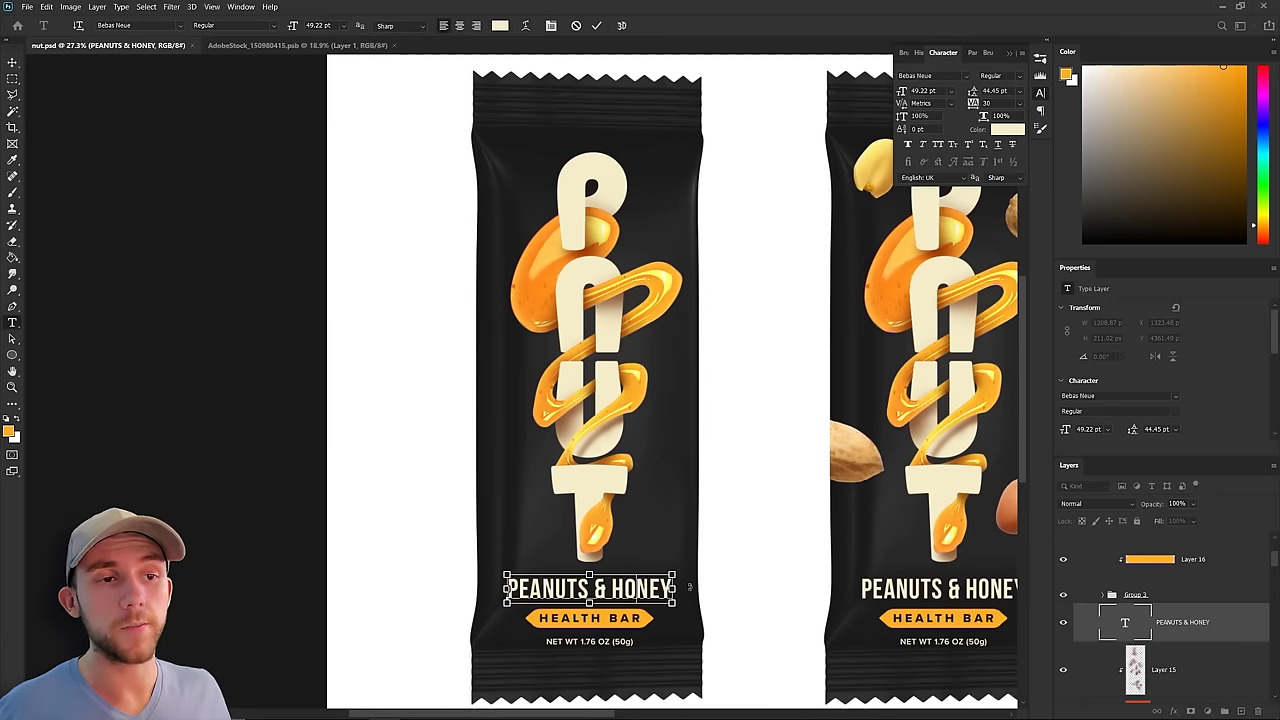
pyautogui.click(690, 592)
pyautogui.press('BackSpace')
pyautogui.press('BackSpace')
pyautogui.press('BackSpace')
pyautogui.press('BackSpace')
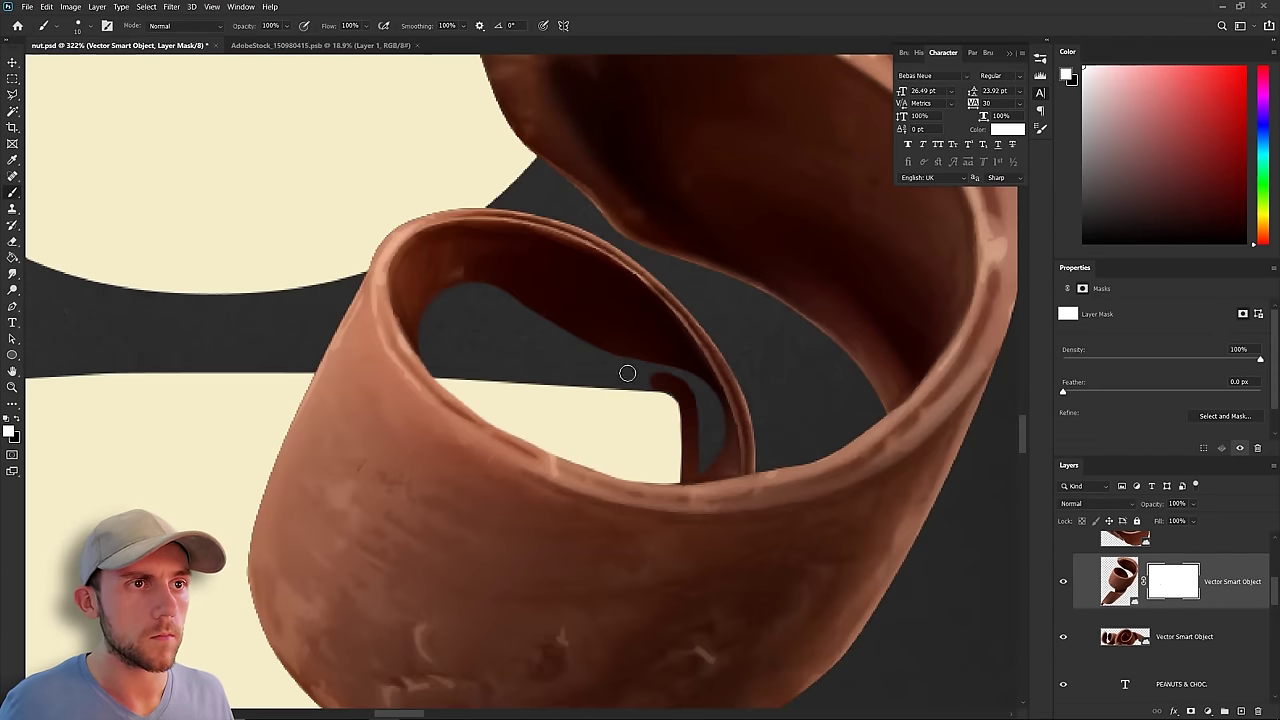
# - Place and rotate the chocolate curls on PNUT, masking overlaps so the cream letters show in front
pyautogui.moveTo(627, 373); pyautogui.dragTo(666, 349)
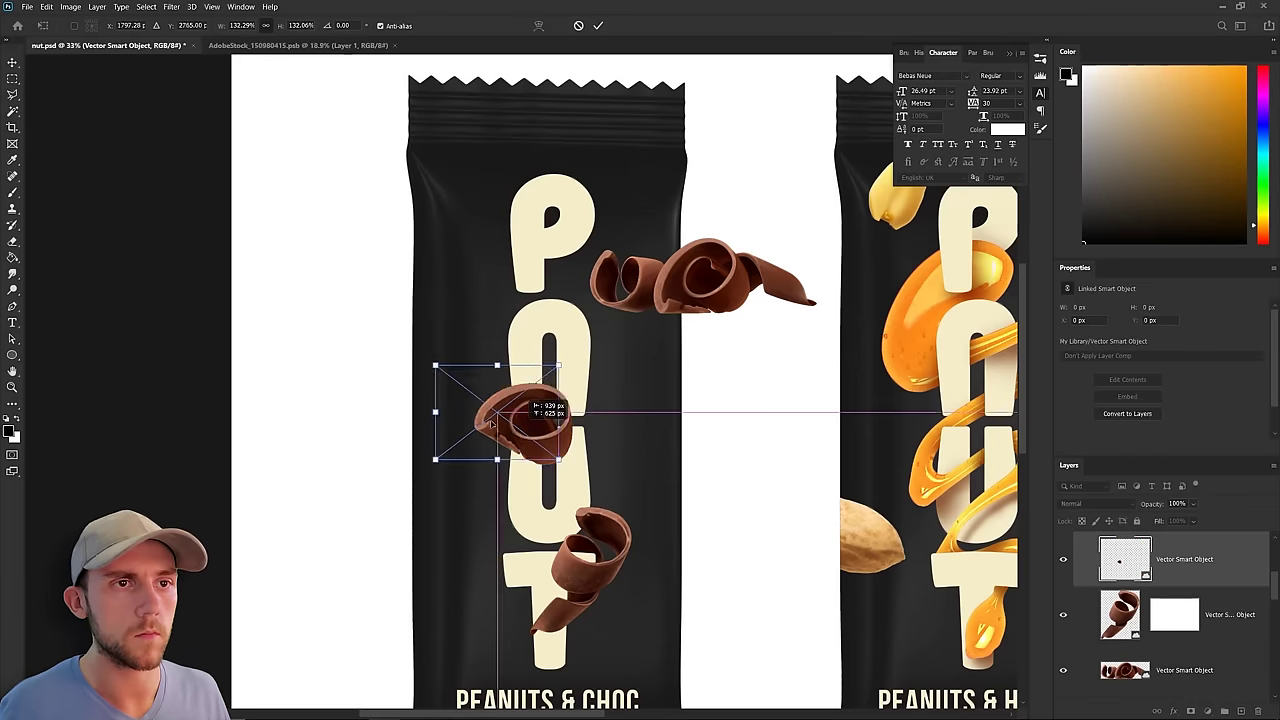
pyautogui.moveTo(520, 429)
pyautogui.mouseDown()
pyautogui.moveTo(587, 313)
pyautogui.moveTo(586, 282)
pyautogui.mouseUp()
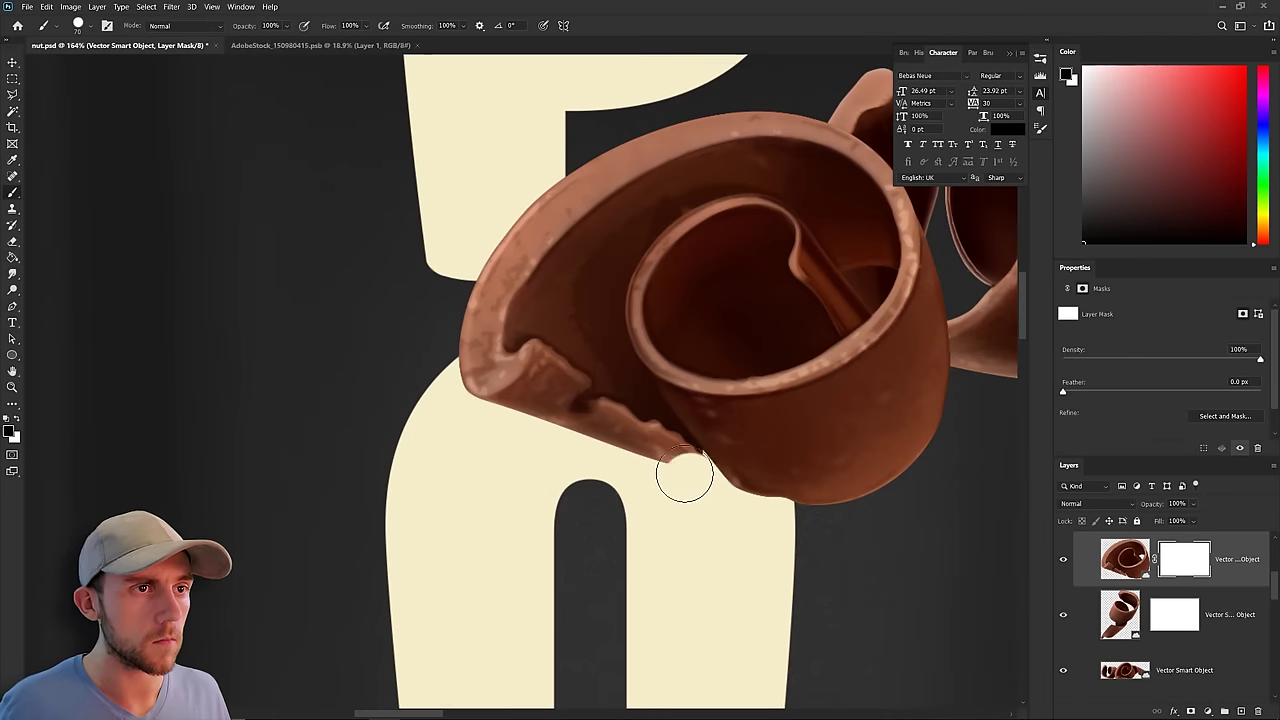
pyautogui.moveTo(685, 475)
pyautogui.mouseDown()
pyautogui.moveTo(603, 350)
pyautogui.moveTo(543, 371)
pyautogui.mouseUp()
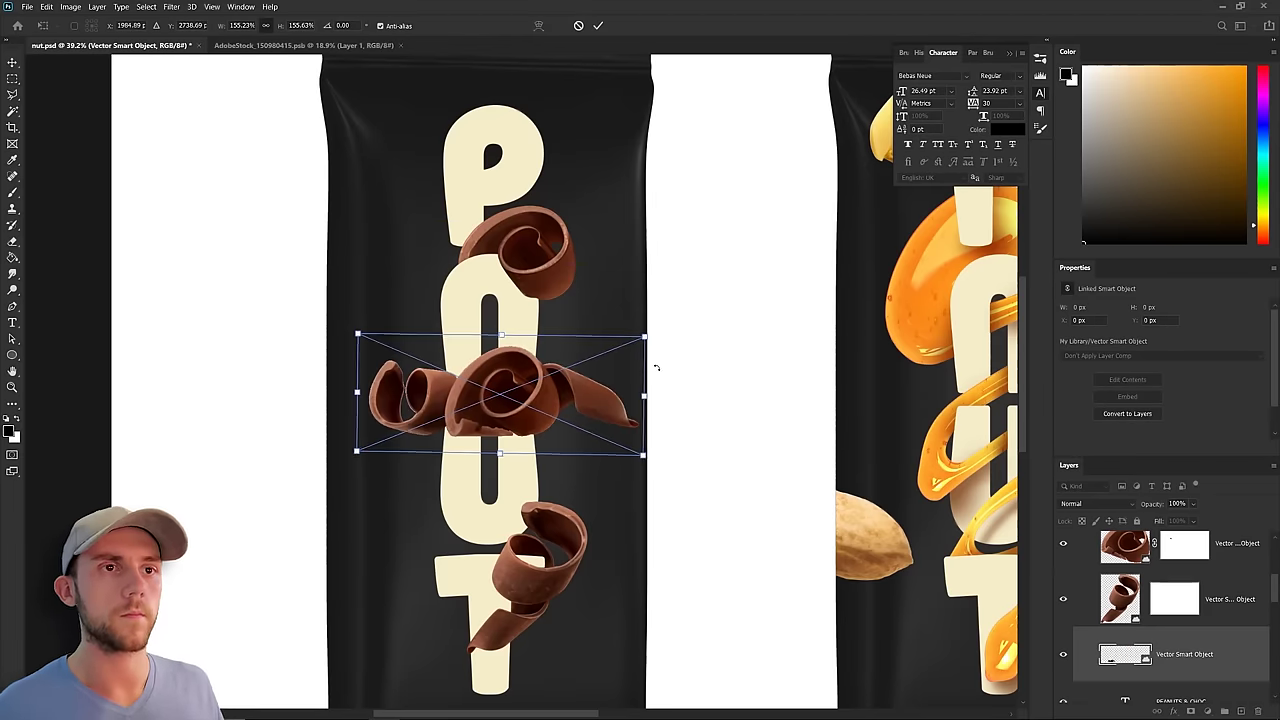
pyautogui.moveTo(656, 368); pyautogui.dragTo(657, 451)
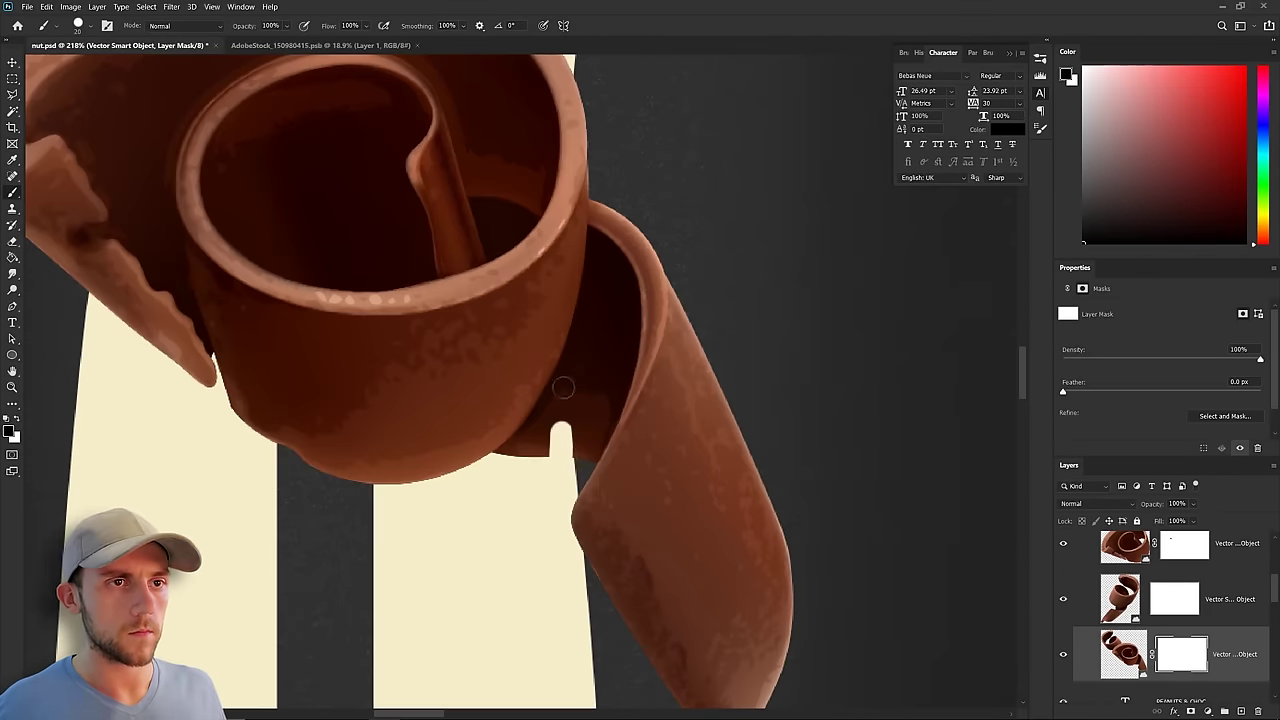
pyautogui.moveTo(560, 340)
pyautogui.mouseDown()
pyautogui.moveTo(540, 430)
pyautogui.moveTo(603, 349)
pyautogui.mouseUp()
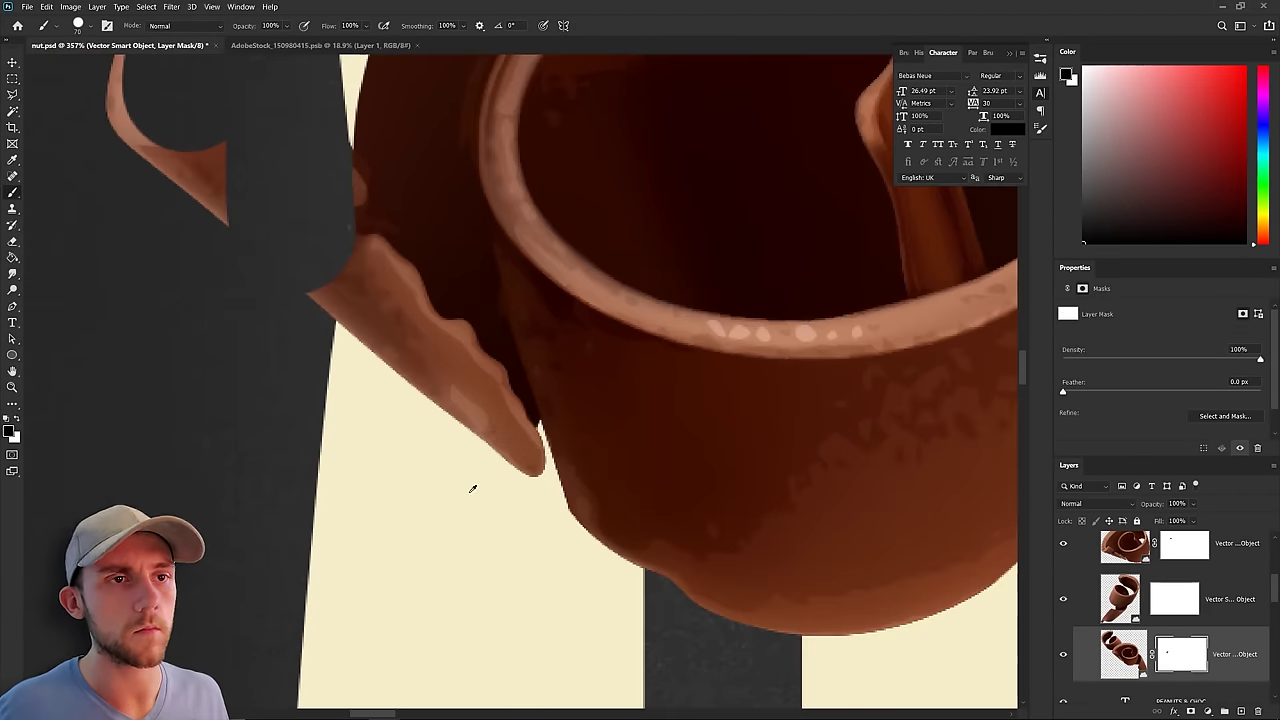
pyautogui.moveTo(471, 486); pyautogui.dragTo(446, 316)
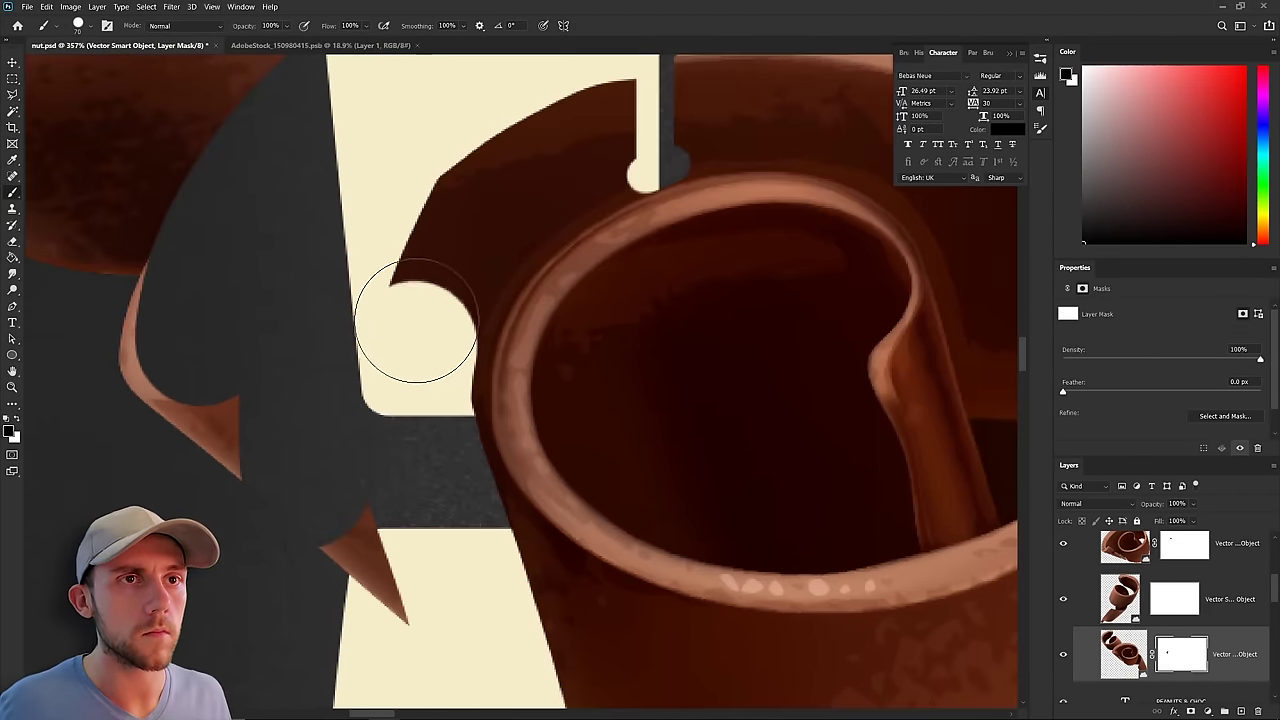
pyautogui.moveTo(414, 329)
pyautogui.mouseDown()
pyautogui.moveTo(474, 210)
pyautogui.moveTo(543, 143)
pyautogui.mouseUp()
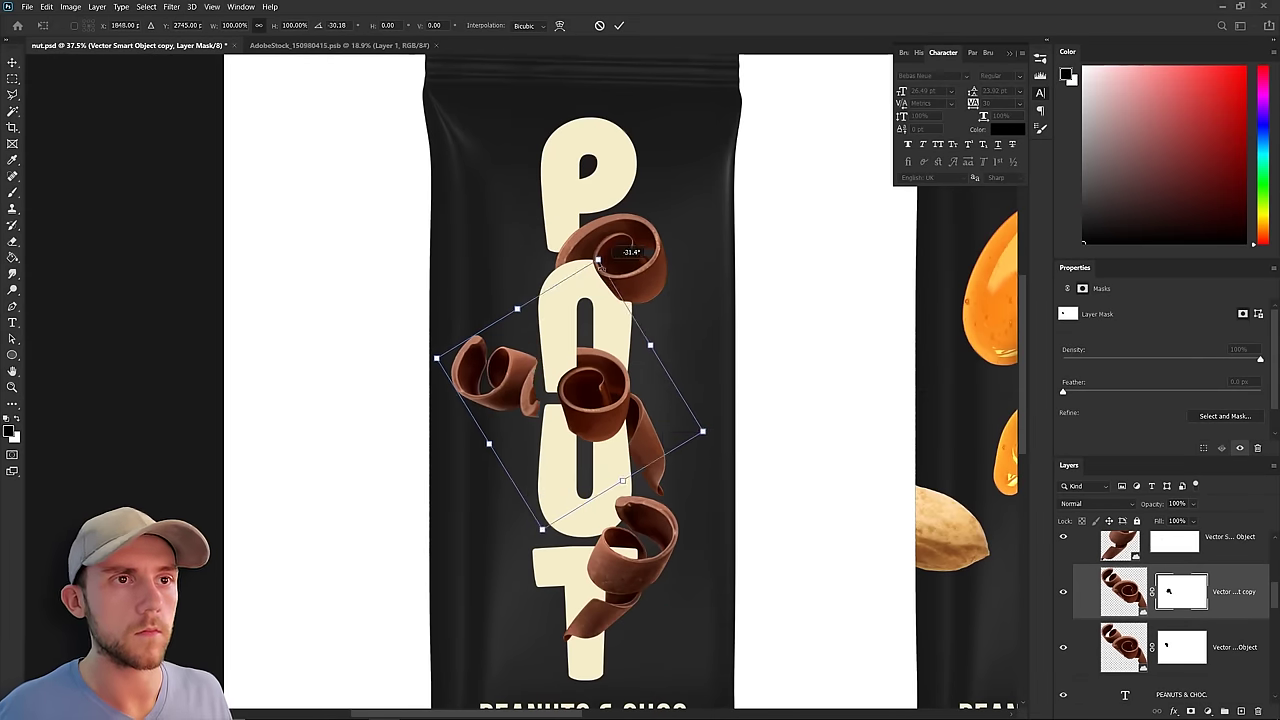
pyautogui.moveTo(657, 400); pyautogui.dragTo(650, 440)
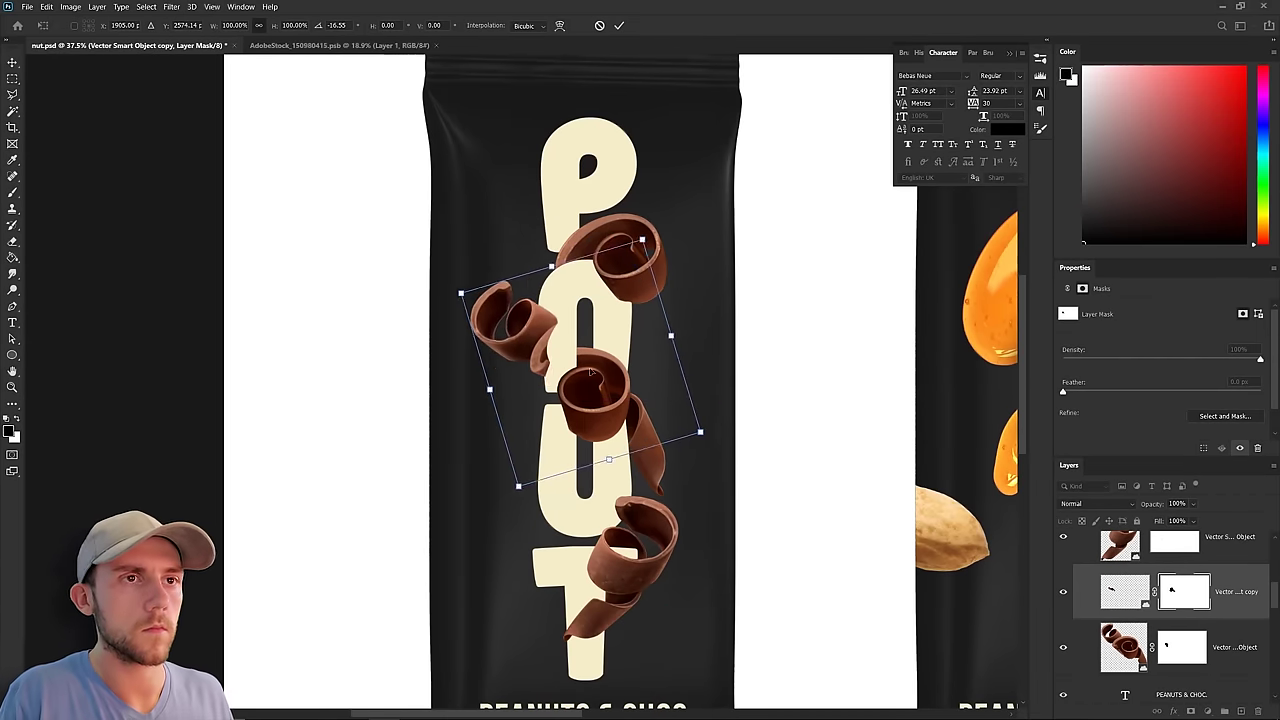
pyautogui.press('Return')
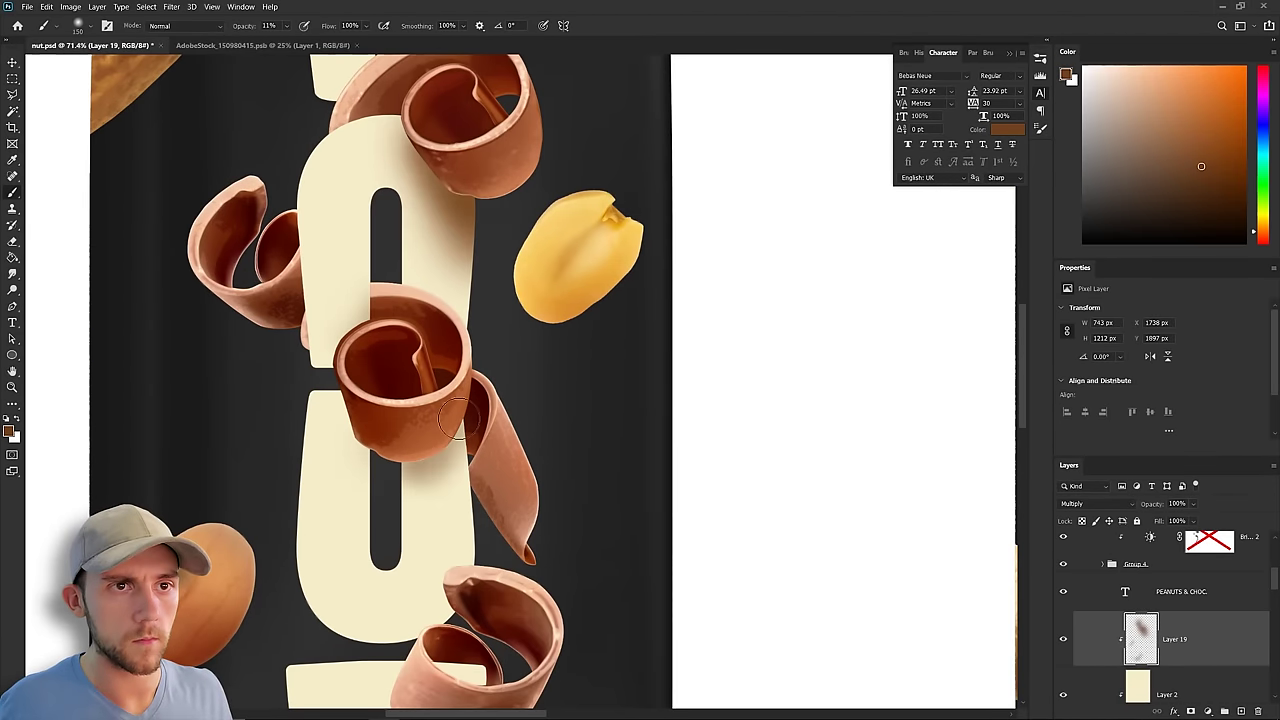
# - Paint soft shadows on the chocolate curls near the letters, erasing excess shading
pyautogui.moveTo(455, 420)
pyautogui.mouseDown()
pyautogui.moveTo(362, 425)
pyautogui.moveTo(415, 470)
pyautogui.mouseUp()
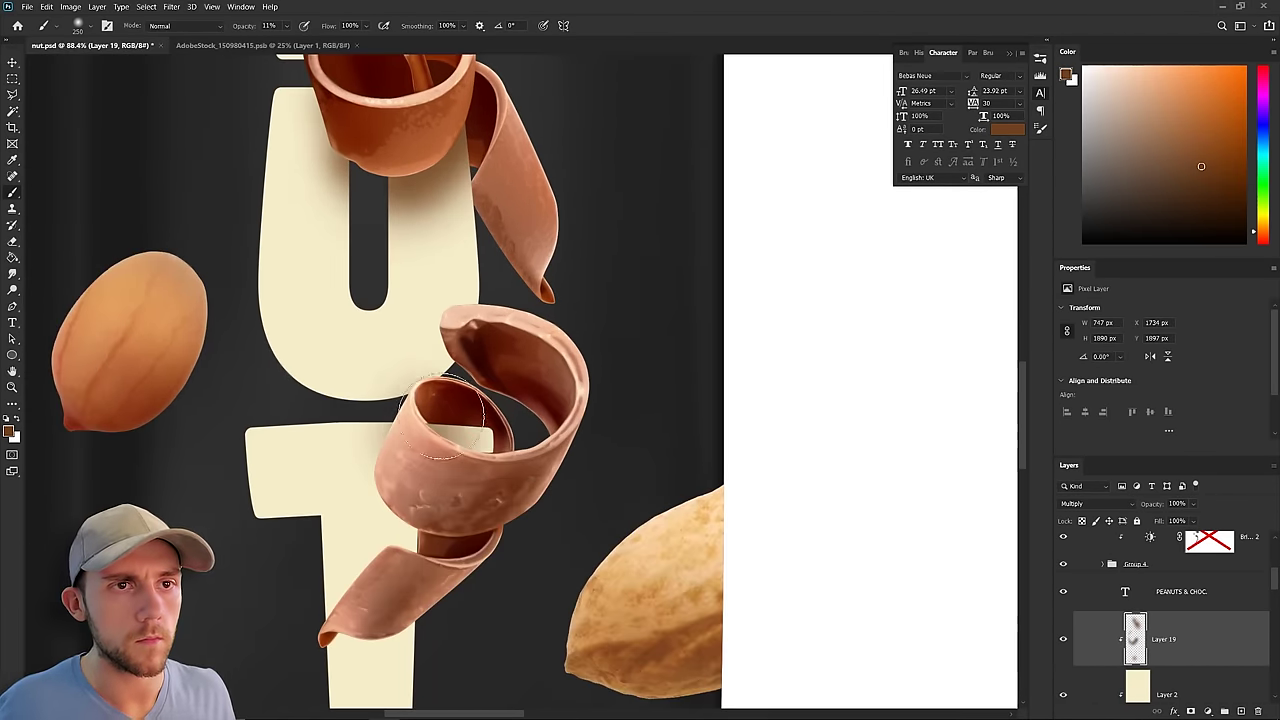
pyautogui.scroll(-4, 440, 418)
pyautogui.moveTo(400, 440)
pyautogui.mouseDown()
pyautogui.moveTo(375, 462)
pyautogui.moveTo(339, 453)
pyautogui.moveTo(309, 466)
pyautogui.mouseUp()
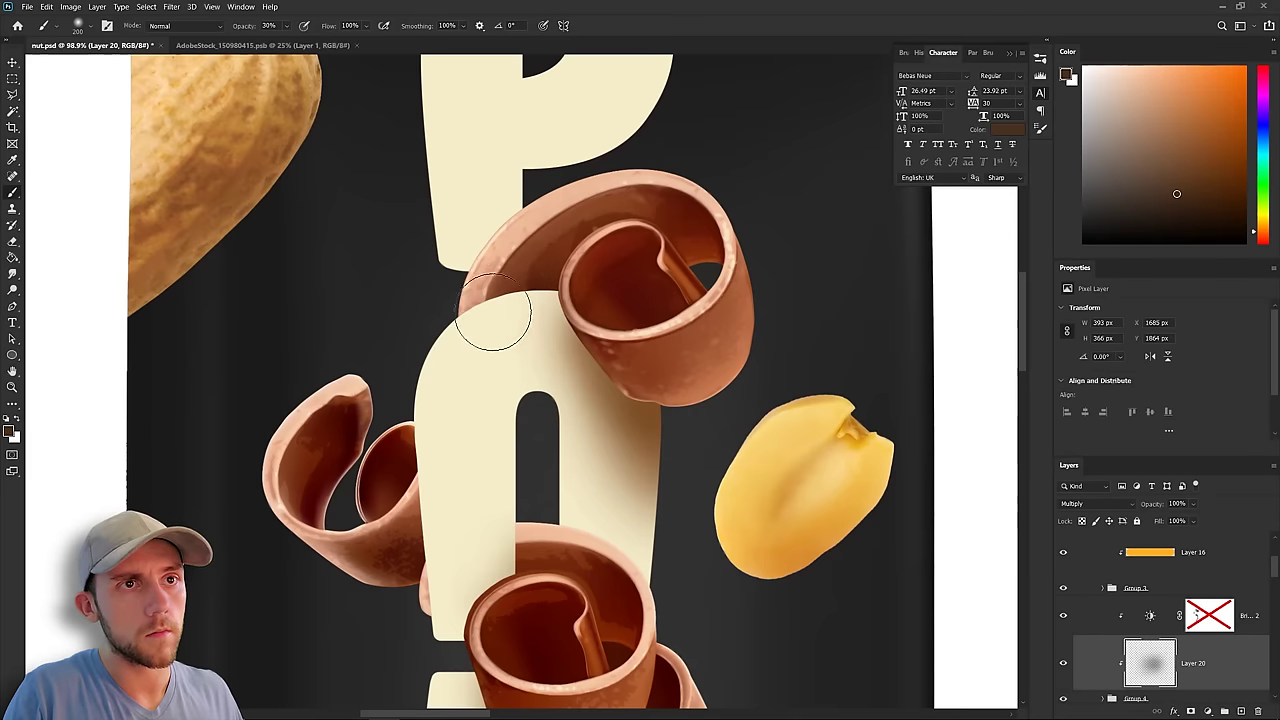
pyautogui.scroll(-3, 429, 343)
pyautogui.moveTo(429, 343)
pyautogui.mouseDown()
pyautogui.moveTo(431, 417)
pyautogui.moveTo(493, 370)
pyautogui.mouseUp()
pyautogui.scroll(-6, 494, 370)
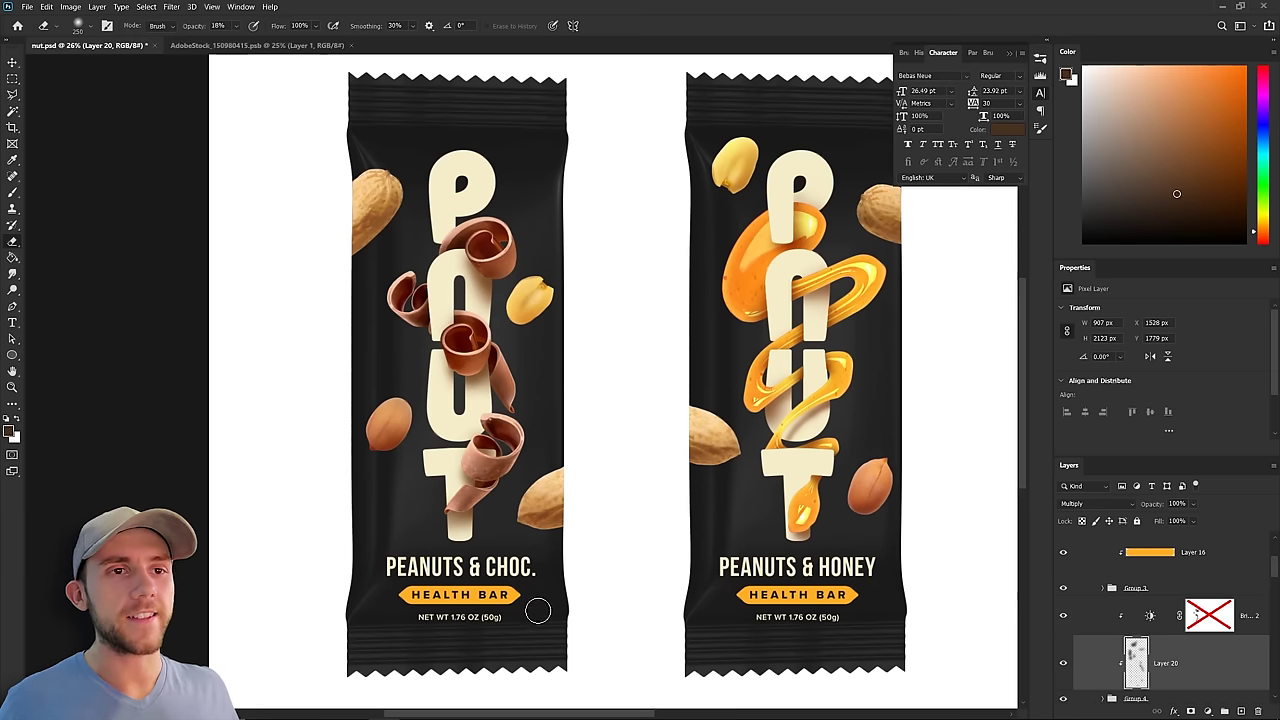
pyautogui.press('e')
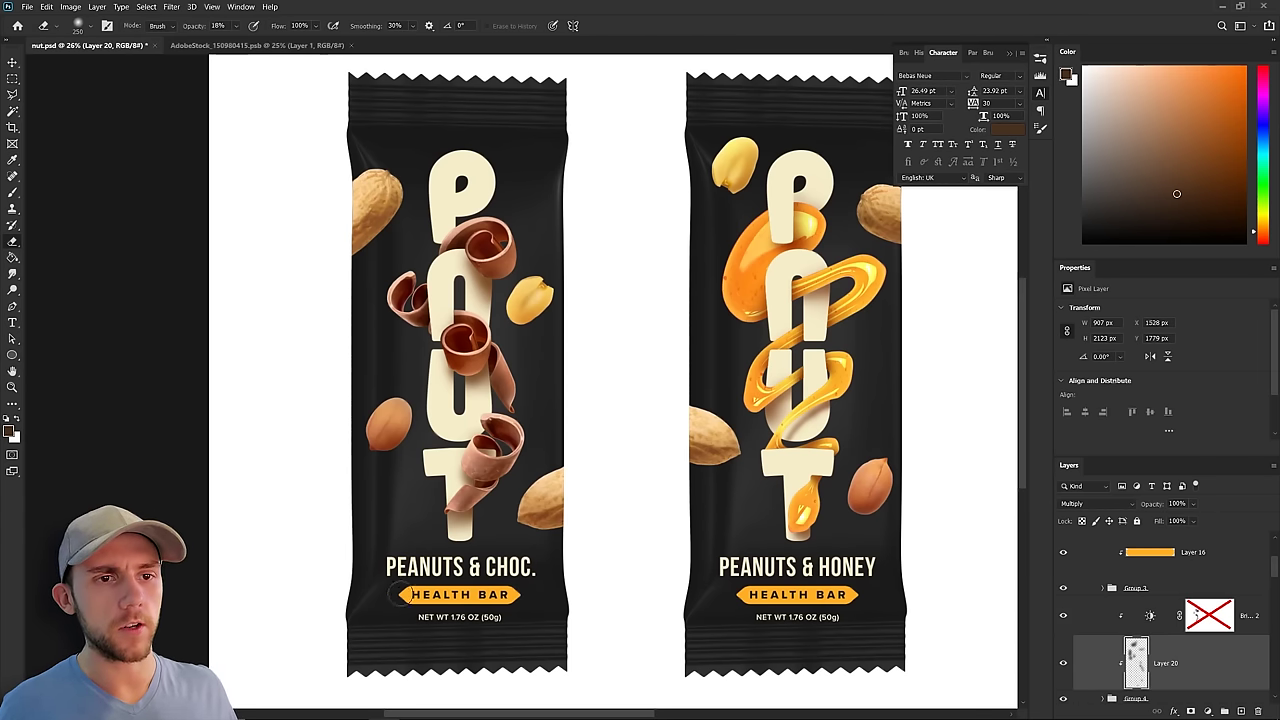
pyautogui.press('b')
# - Brush terracotta brown over the chocolate bar's health-bar badge
pyautogui.keyDown('alt'); pyautogui.click(851, 517); pyautogui.keyUp('alt')
pyautogui.moveTo(381, 599); pyautogui.dragTo(588, 571)
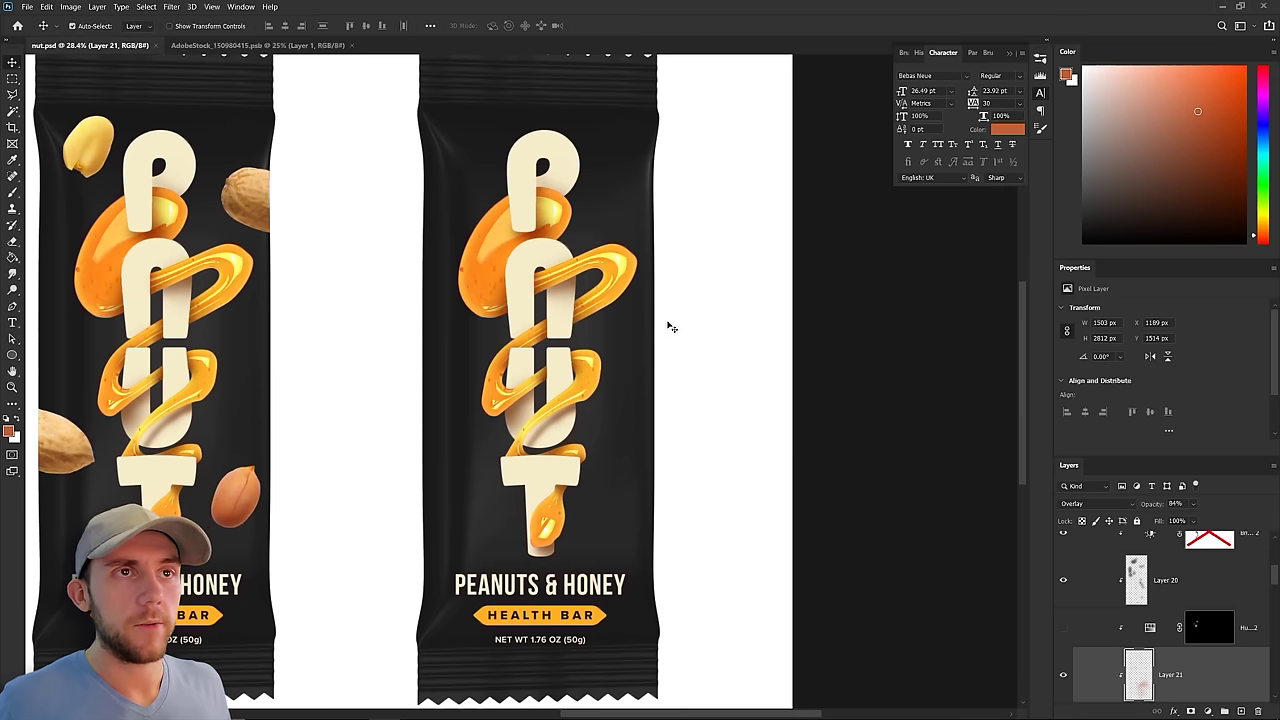
pyautogui.scroll(2, 666, 323)
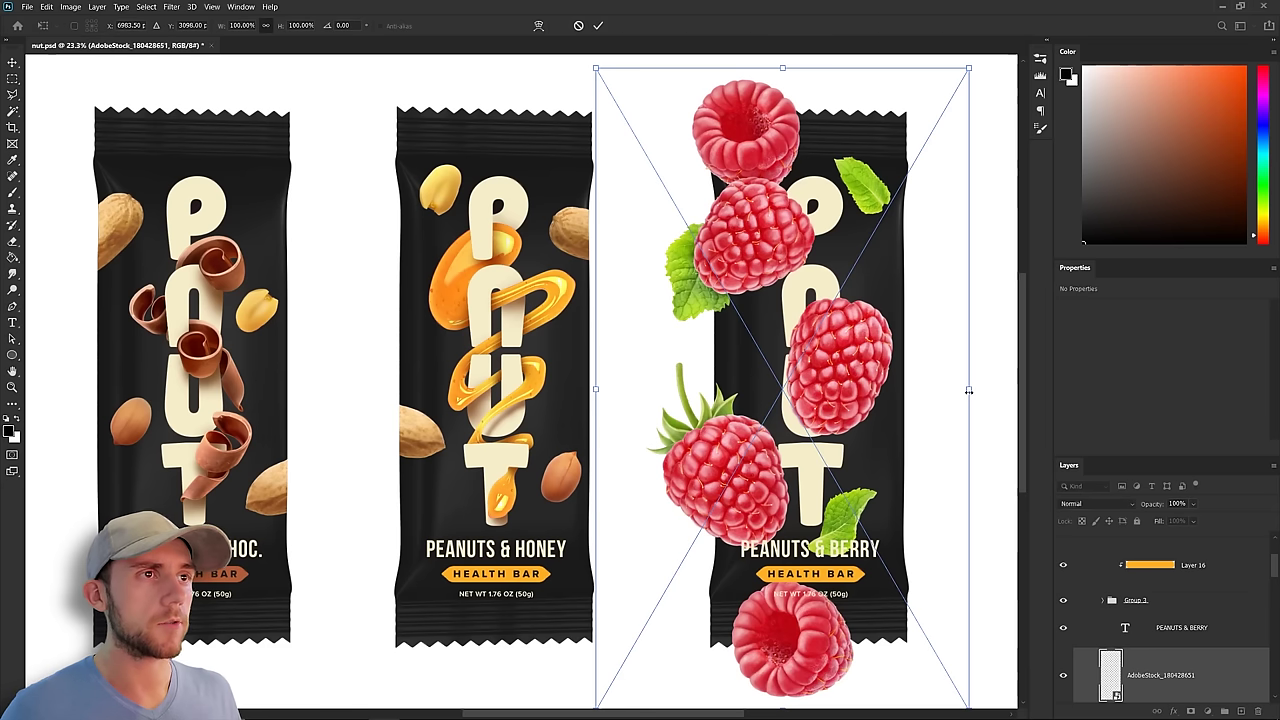
# - Scale the raspberry image onto the third bar and mask it where it overlaps a letter
pyautogui.moveTo(970, 390); pyautogui.dragTo(856, 360)
pyautogui.press('Return')
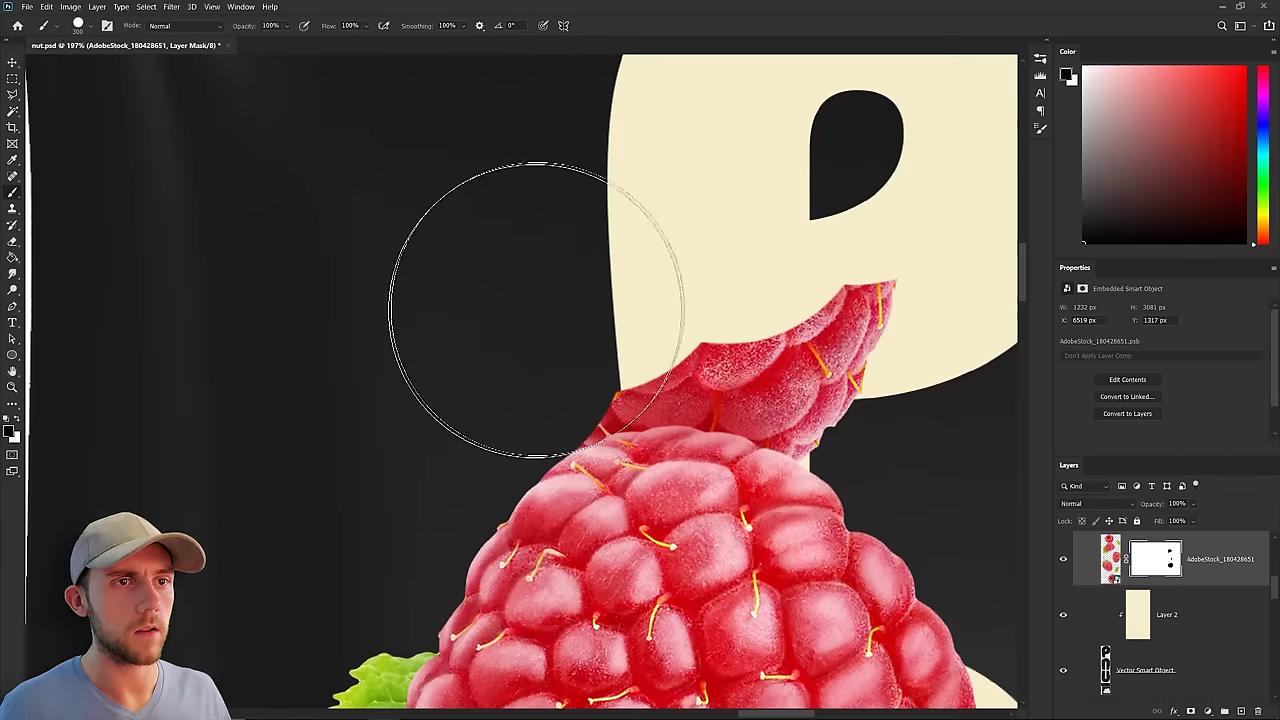
pyautogui.moveTo(534, 329)
pyautogui.mouseDown()
pyautogui.moveTo(643, 283)
pyautogui.moveTo(714, 300)
pyautogui.mouseUp()
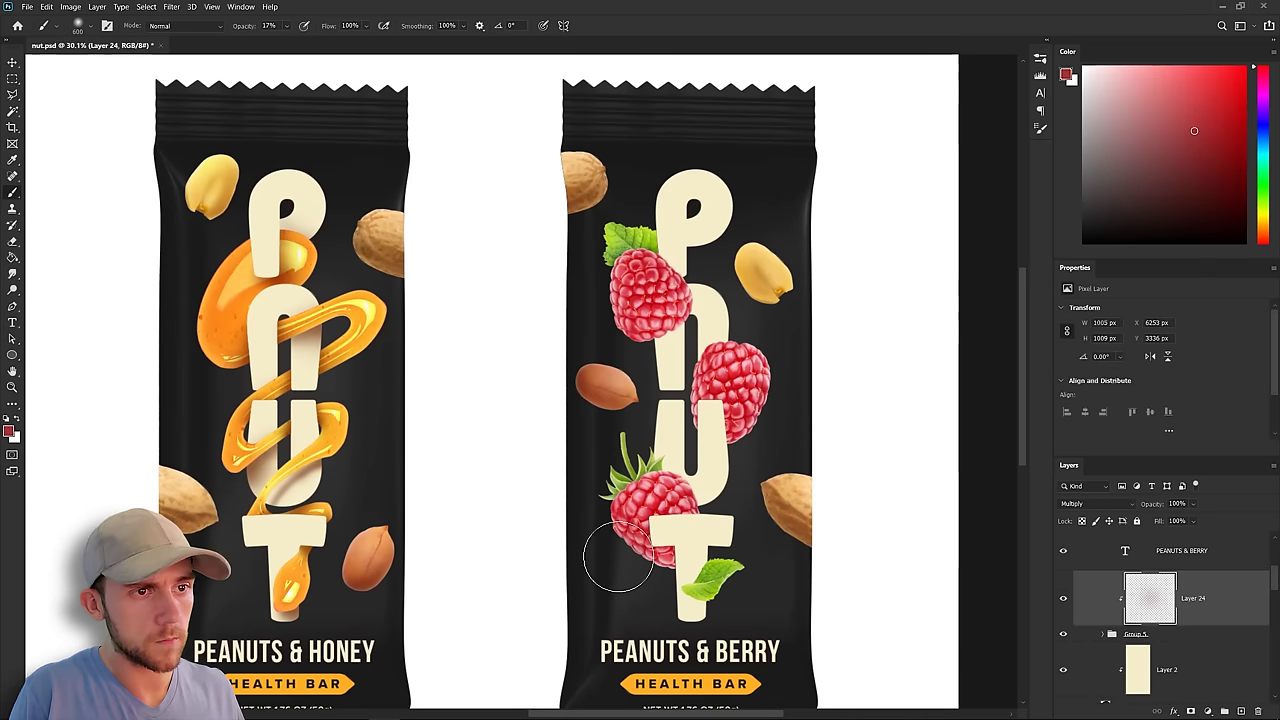
# - Paint red and darker shading on the lower, middle and upper raspberries and near the peanut
pyautogui.moveTo(614, 520)
pyautogui.mouseDown()
pyautogui.moveTo(591, 529)
pyautogui.moveTo(614, 557)
pyautogui.moveTo(745, 440)
pyautogui.moveTo(615, 312)
pyautogui.moveTo(601, 325)
pyautogui.mouseUp()
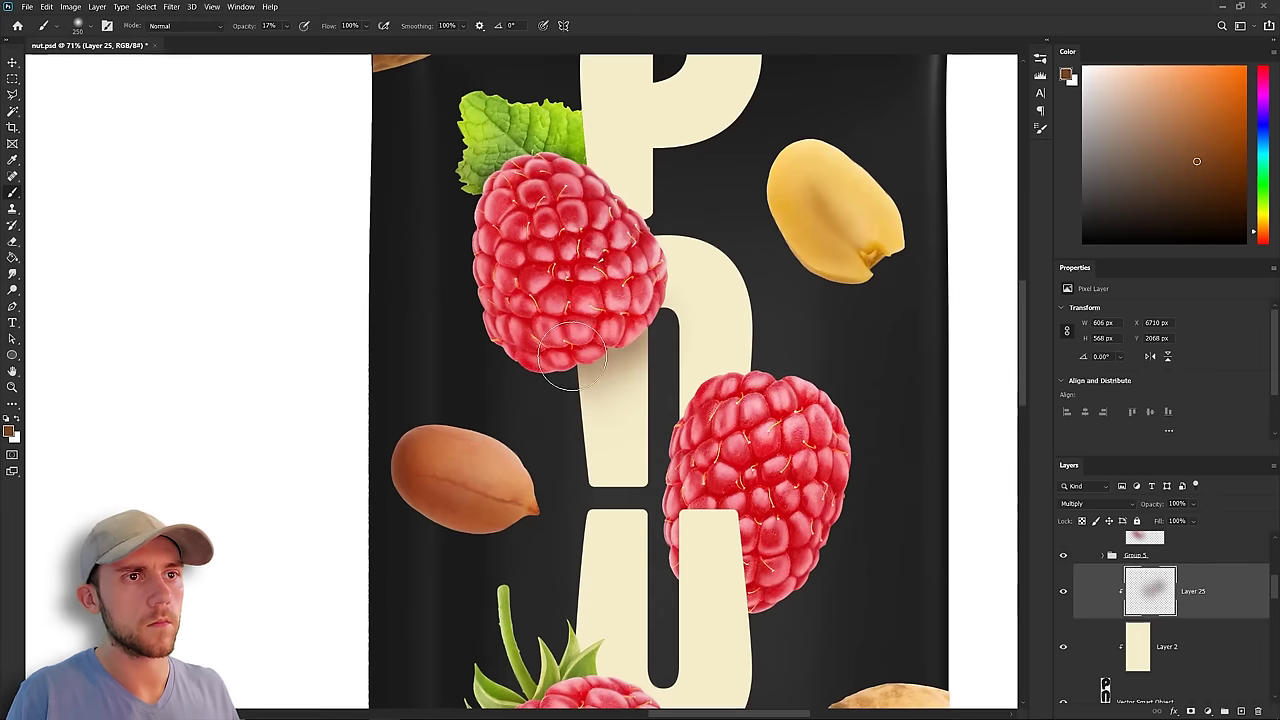
pyautogui.moveTo(590, 360); pyautogui.dragTo(606, 380)
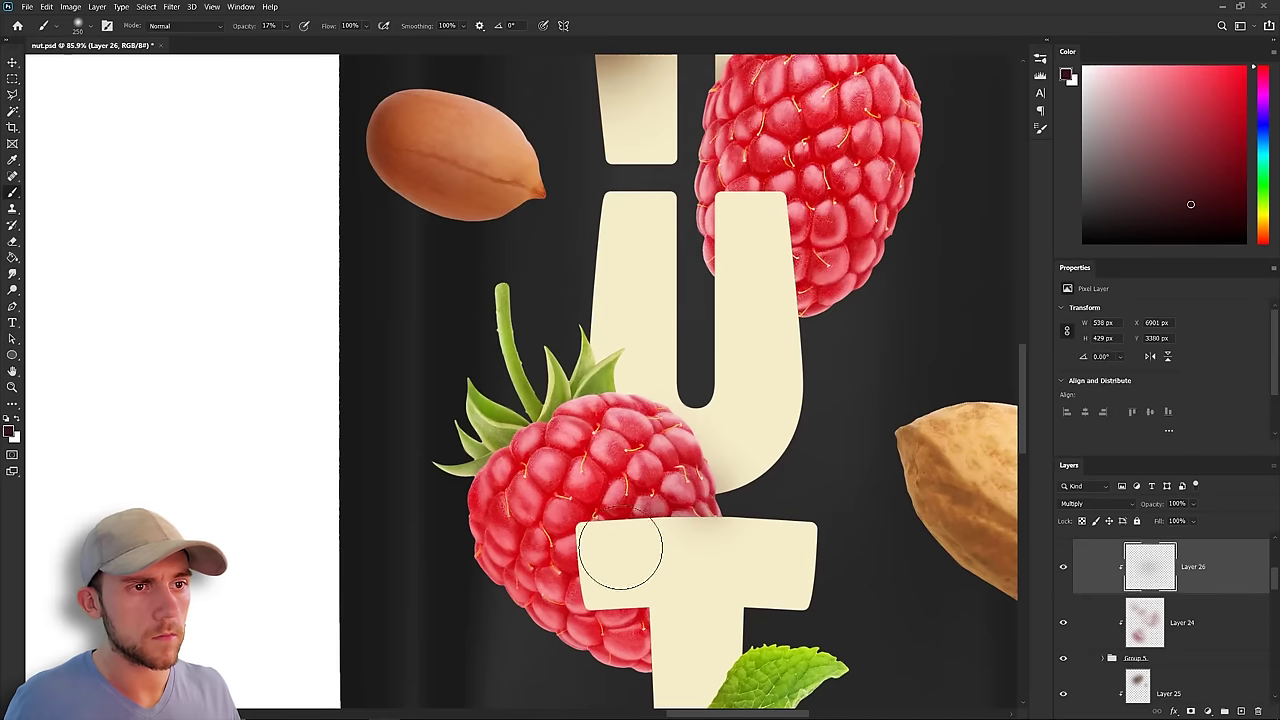
pyautogui.moveTo(623, 543)
pyautogui.mouseDown()
pyautogui.moveTo(653, 609)
pyautogui.moveTo(680, 629)
pyautogui.mouseUp()
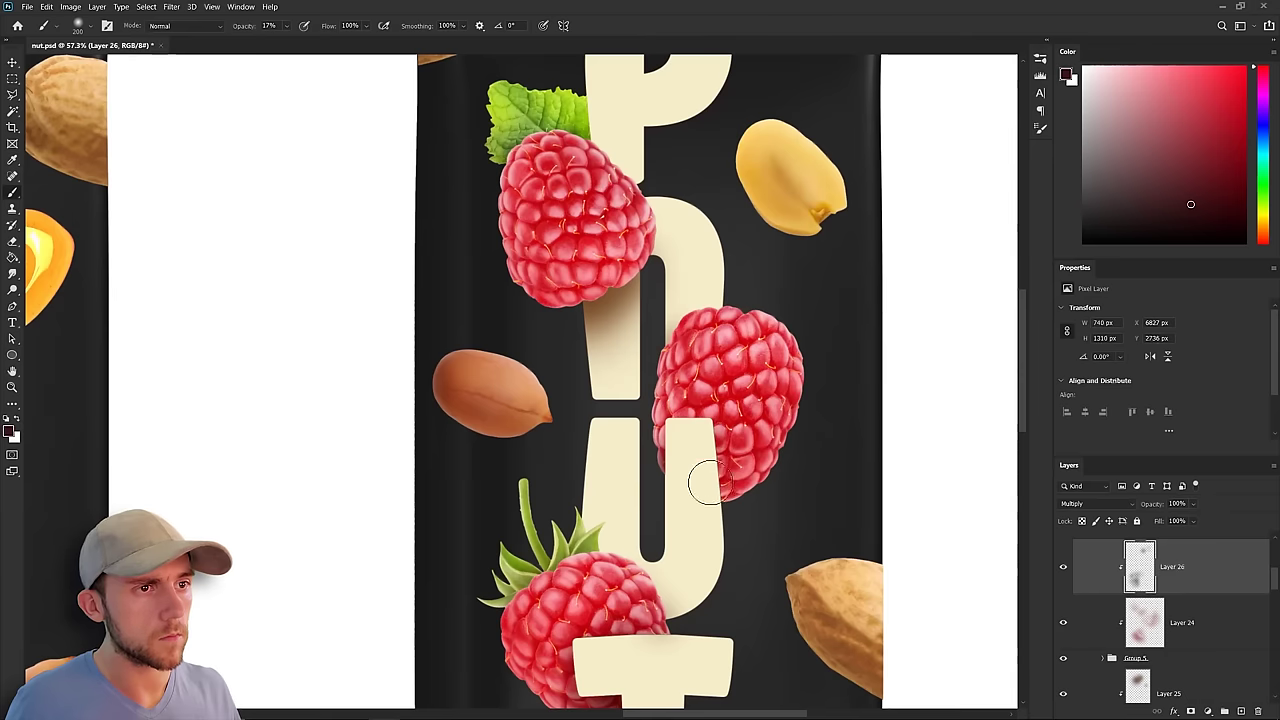
pyautogui.moveTo(703, 480); pyautogui.dragTo(700, 447)
pyautogui.moveTo(640, 330); pyautogui.dragTo(651, 263)
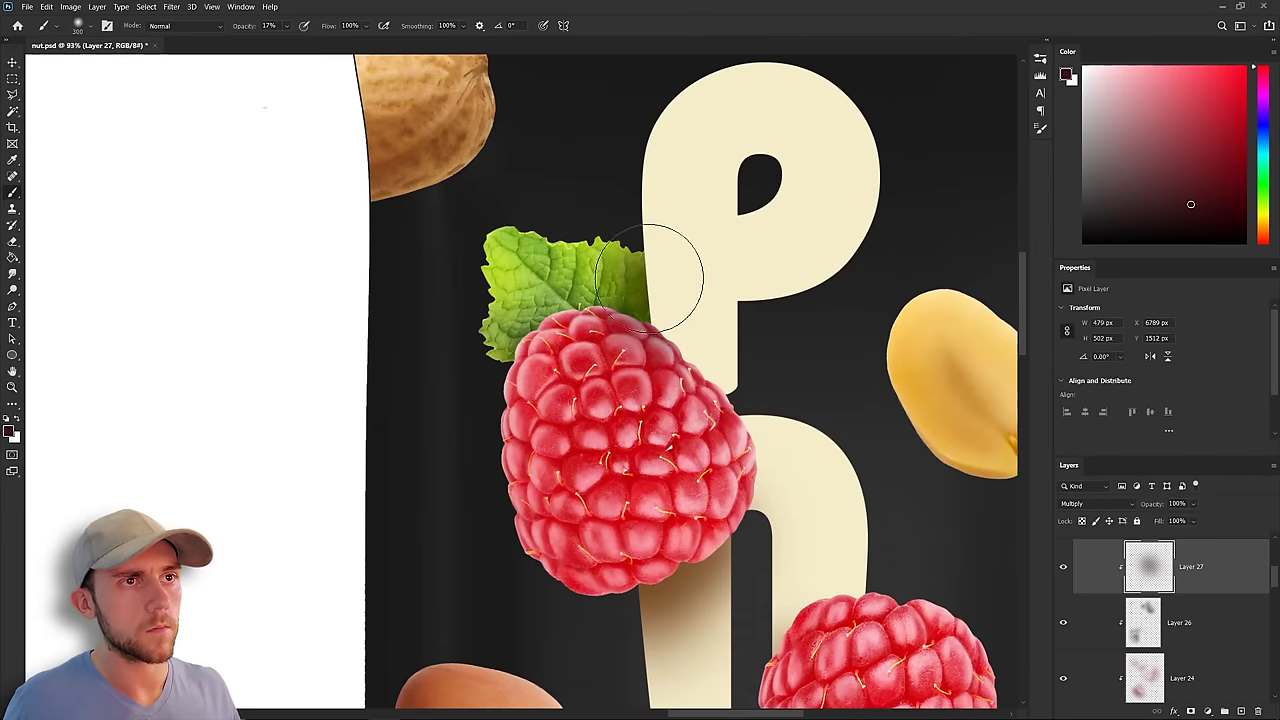
pyautogui.moveTo(651, 263); pyautogui.dragTo(630, 200)
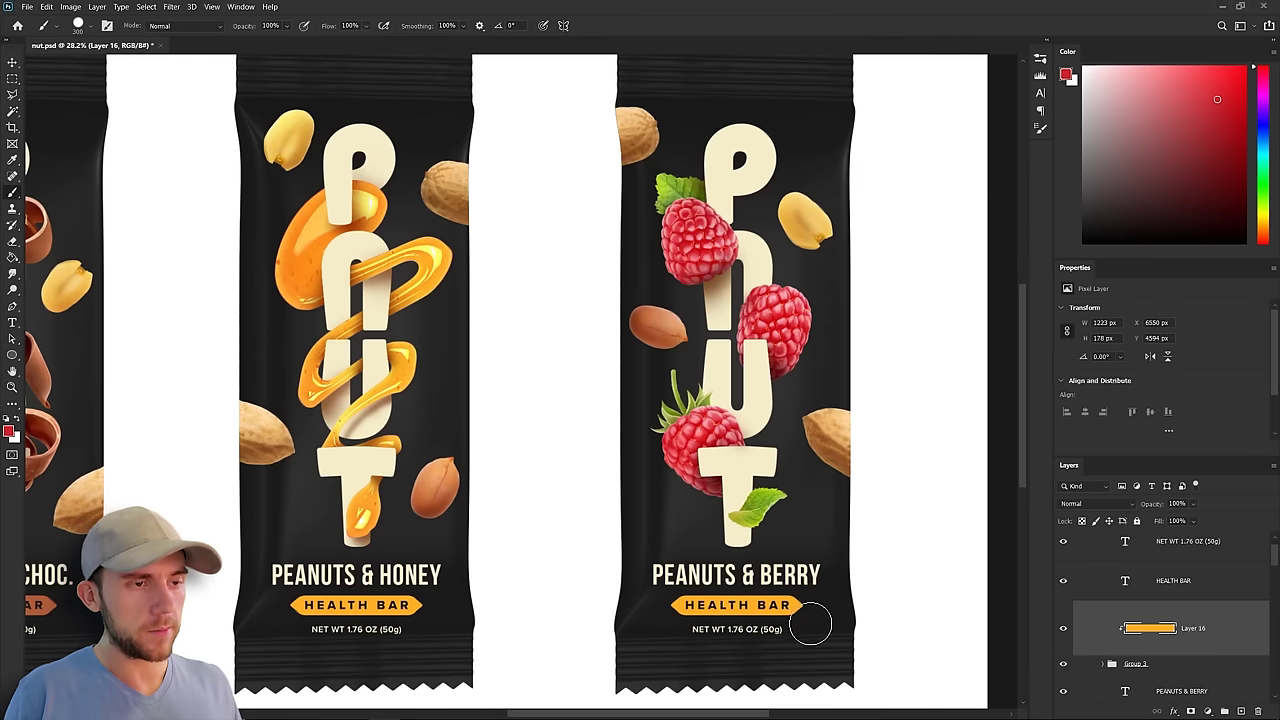
# - Brush raspberry red over the berry bar's HEALTH BAR badge
pyautogui.moveTo(811, 604); pyautogui.dragTo(623, 606)
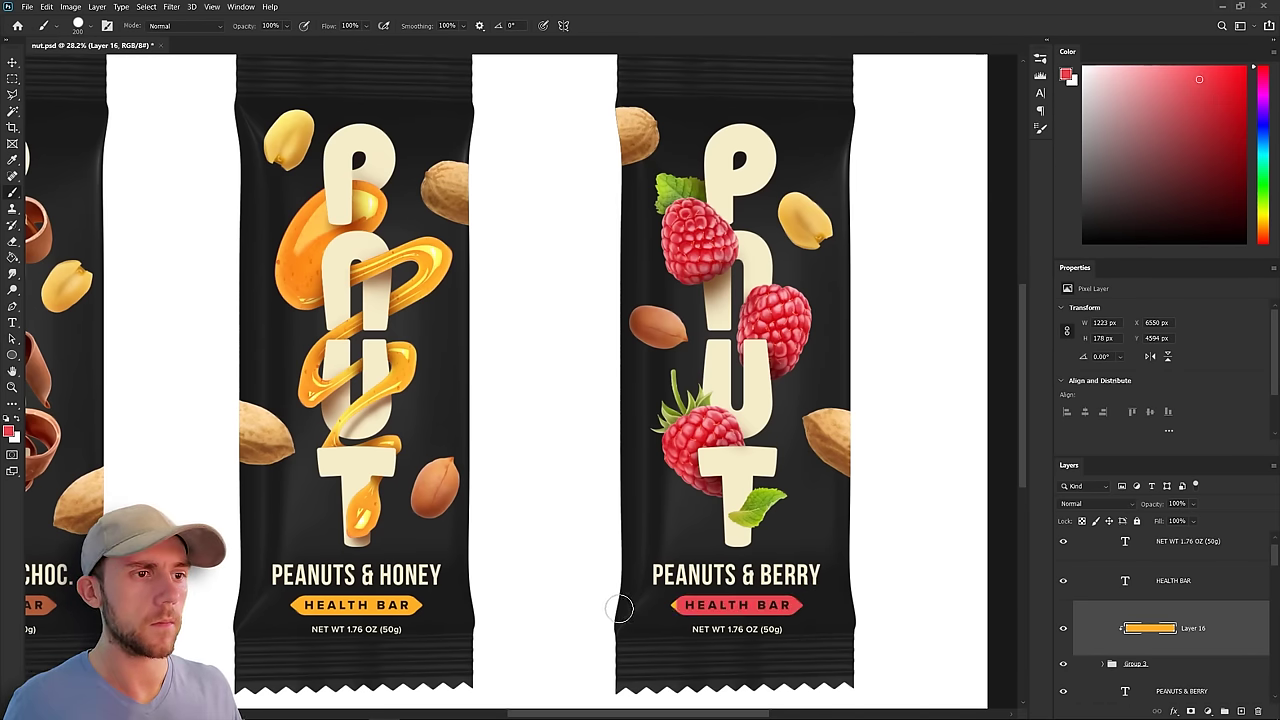